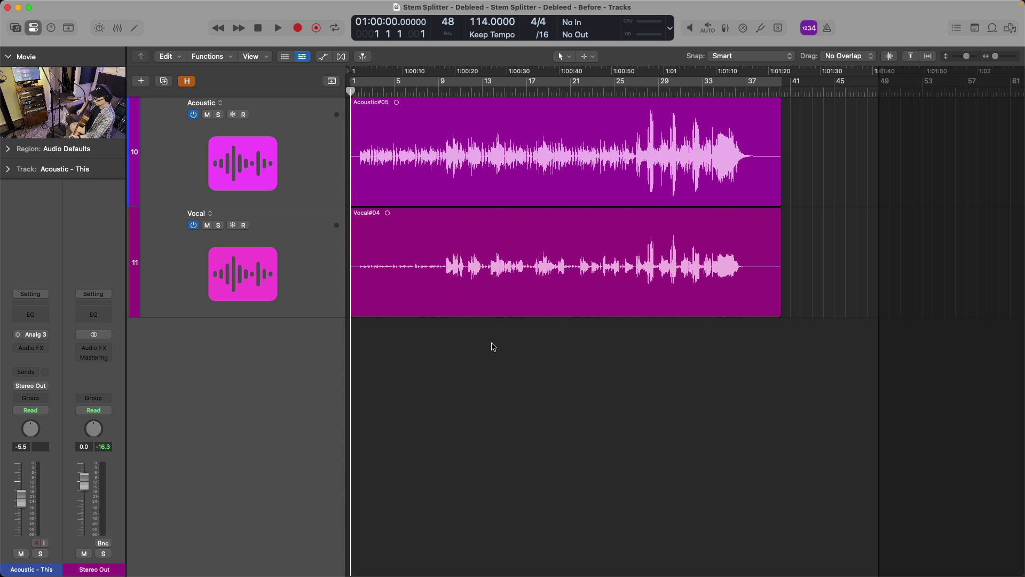
# Open the project movie in a floating window, start playback, and reposition the window below the Acoustic track
pyautogui.doubleClick(76, 84)
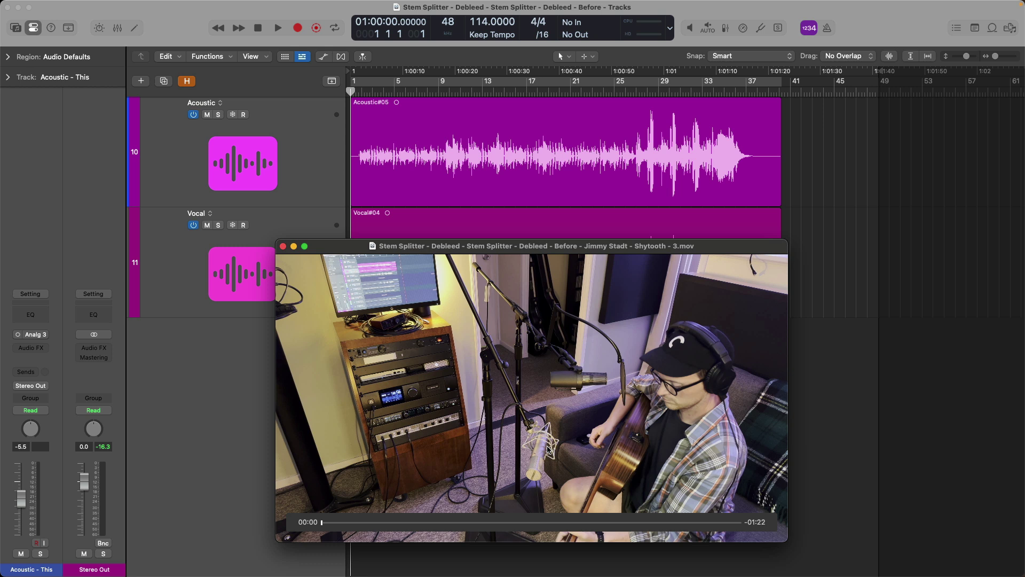
pyautogui.press('space')
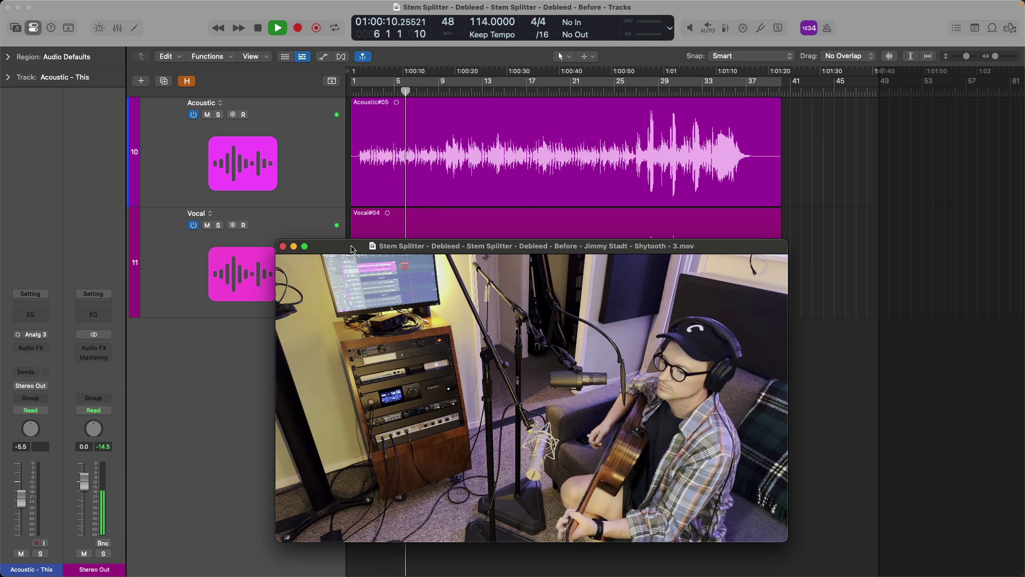
pyautogui.moveTo(351, 249); pyautogui.dragTo(450, 274)
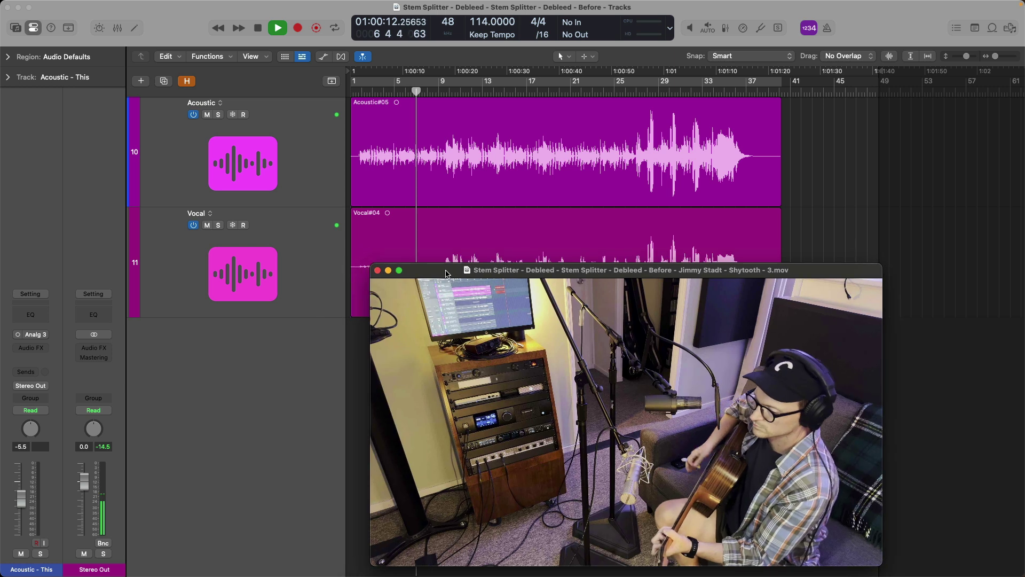
# Compare the Acoustic and Vocal tracks by soloing each during playback, clear the solo, and close the movie window with the playhead back at the start
pyautogui.click(220, 114)
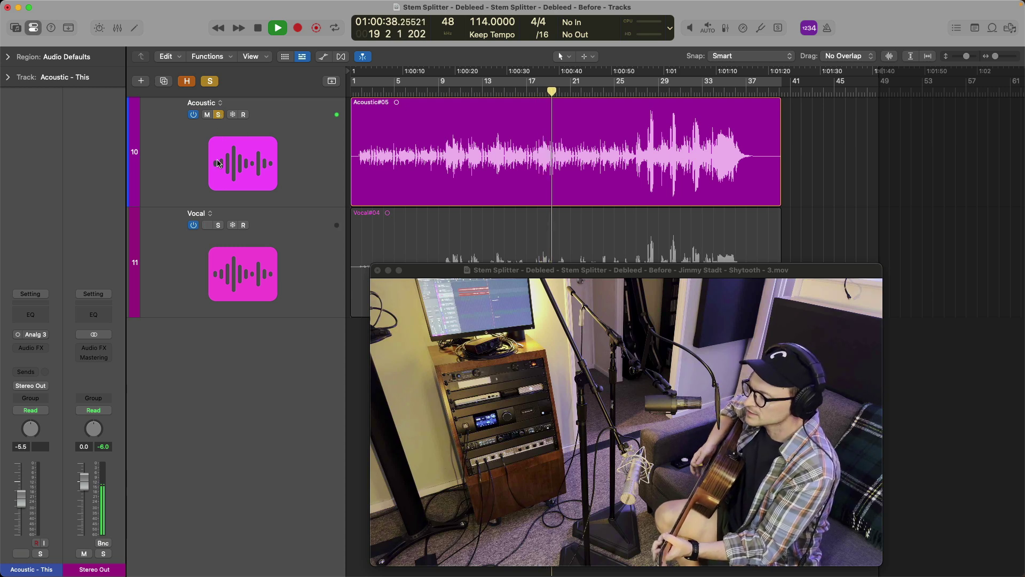
pyautogui.click(219, 226)
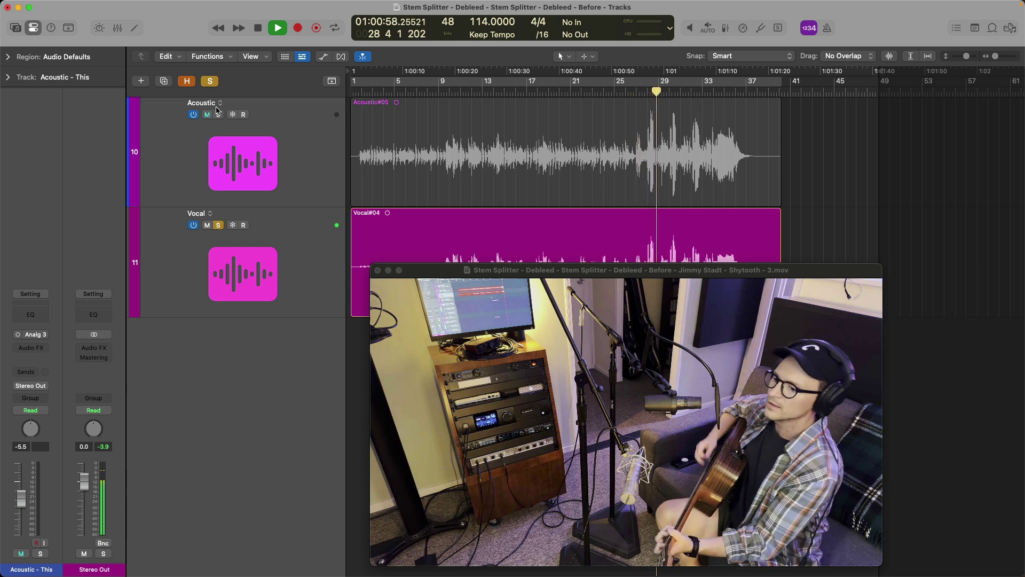
pyautogui.click(219, 225)
pyautogui.click(218, 115)
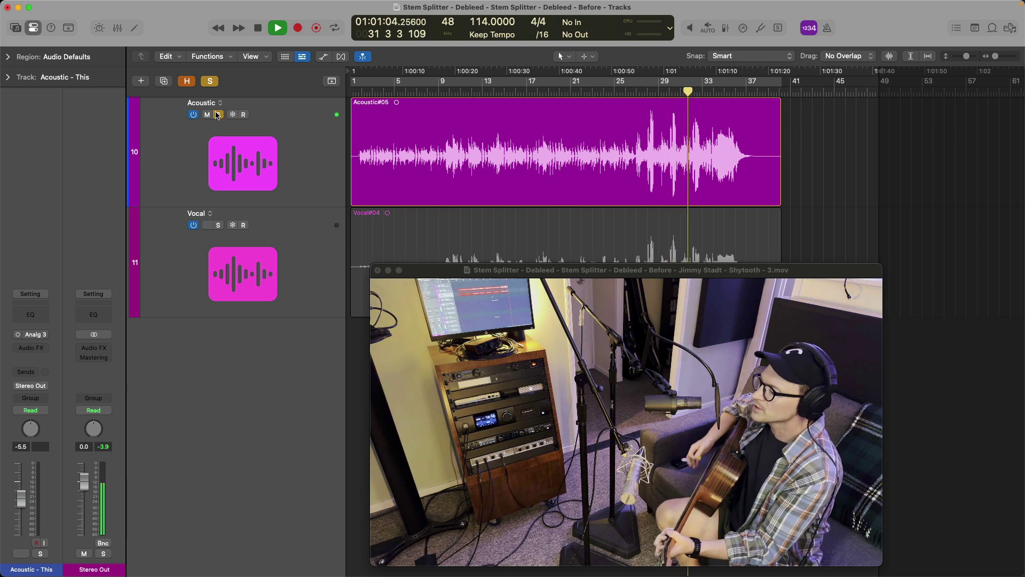
pyautogui.click(217, 115)
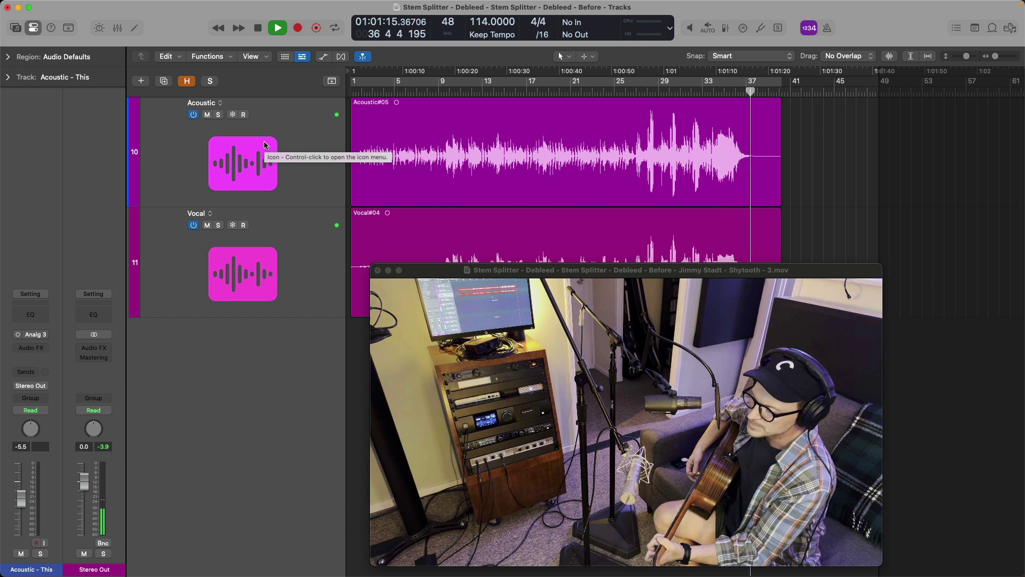
pyautogui.press('space')
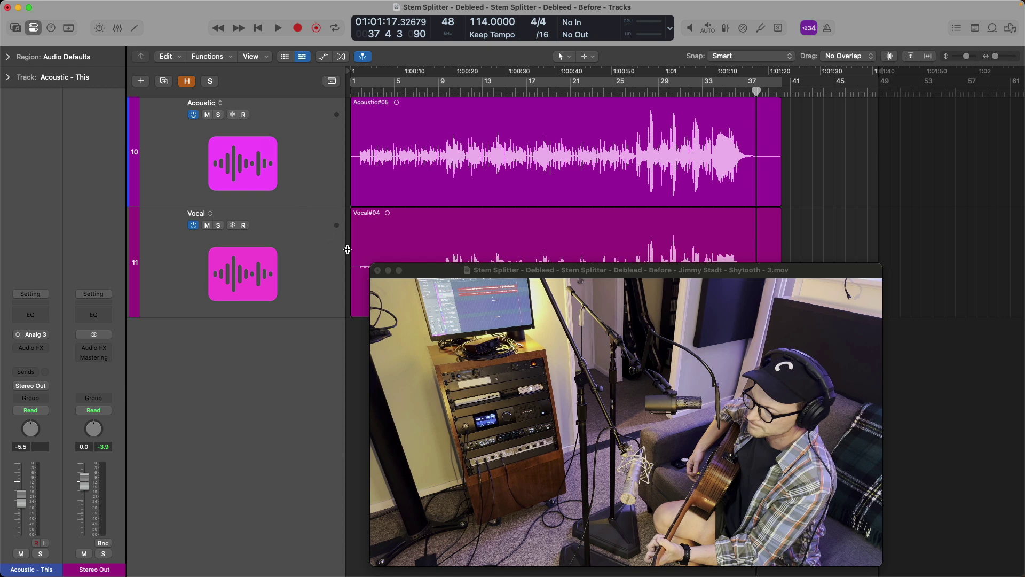
pyautogui.click(377, 269)
pyautogui.press('Return')
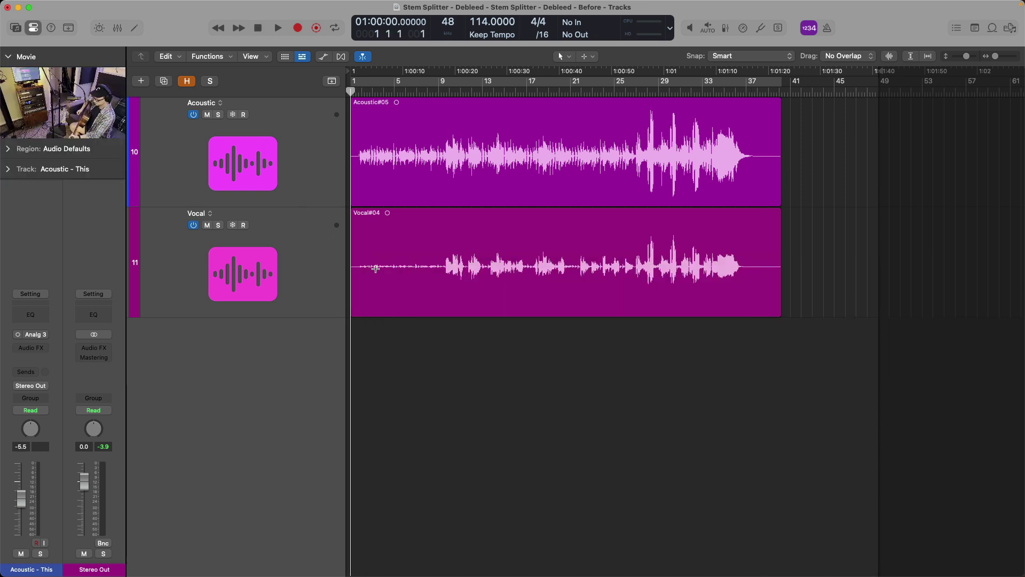
# Split the Acoustic#05 region with Stem Splitter into Vocals and Other stems only, excluding Drums and Bass
pyautogui.click(397, 128)
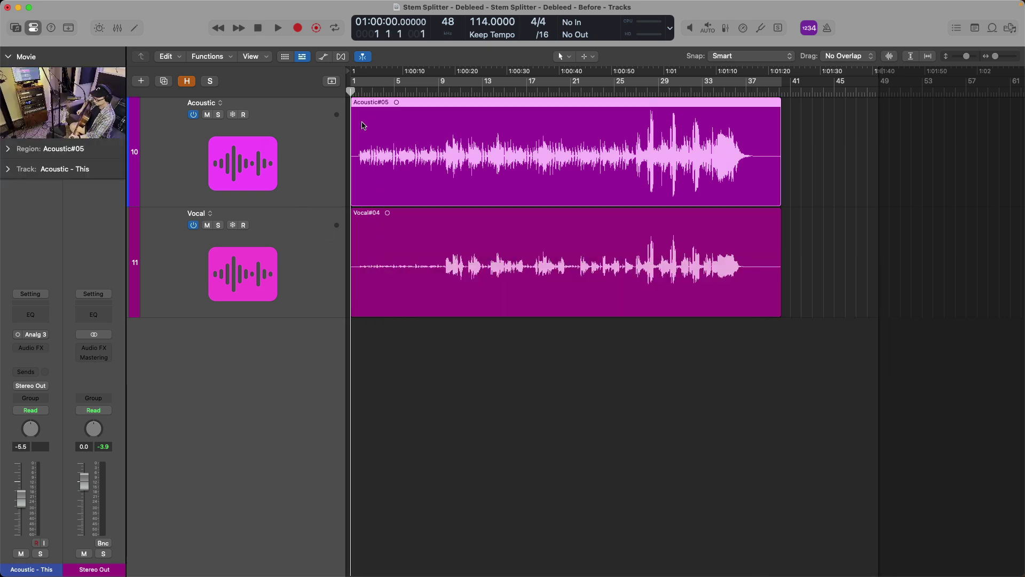
pyautogui.click(231, 59)
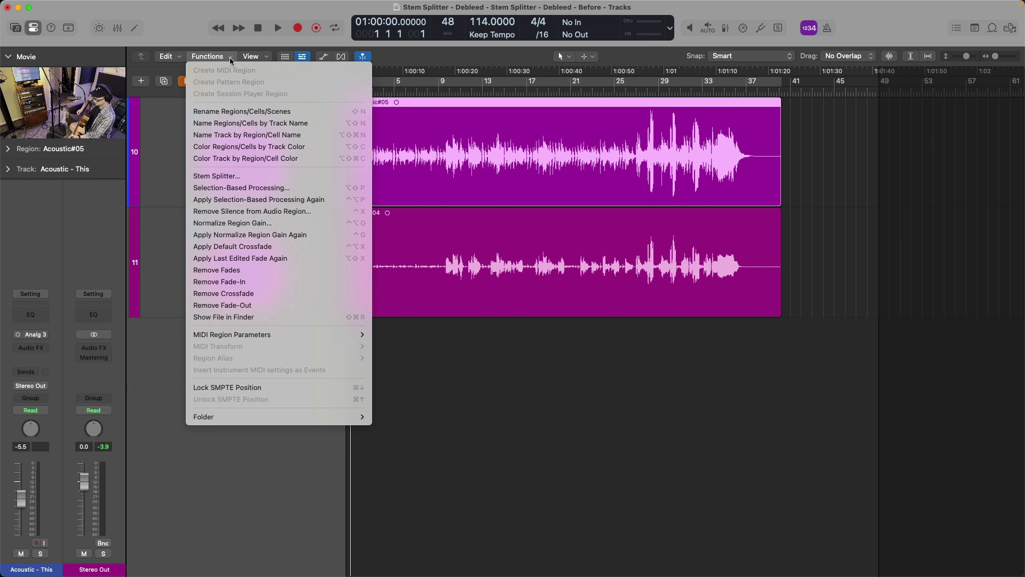
pyautogui.click(249, 176)
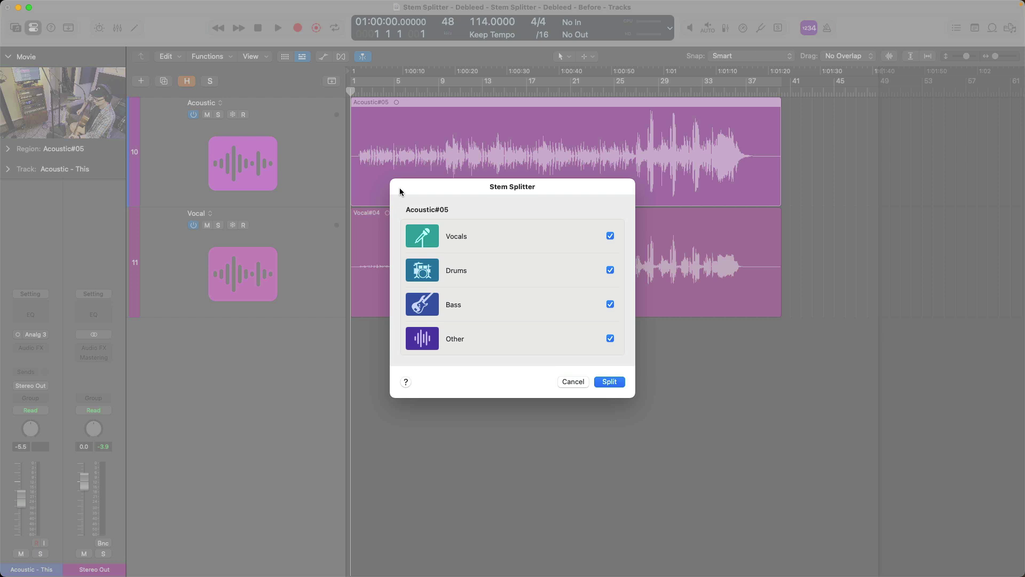
pyautogui.click(610, 270)
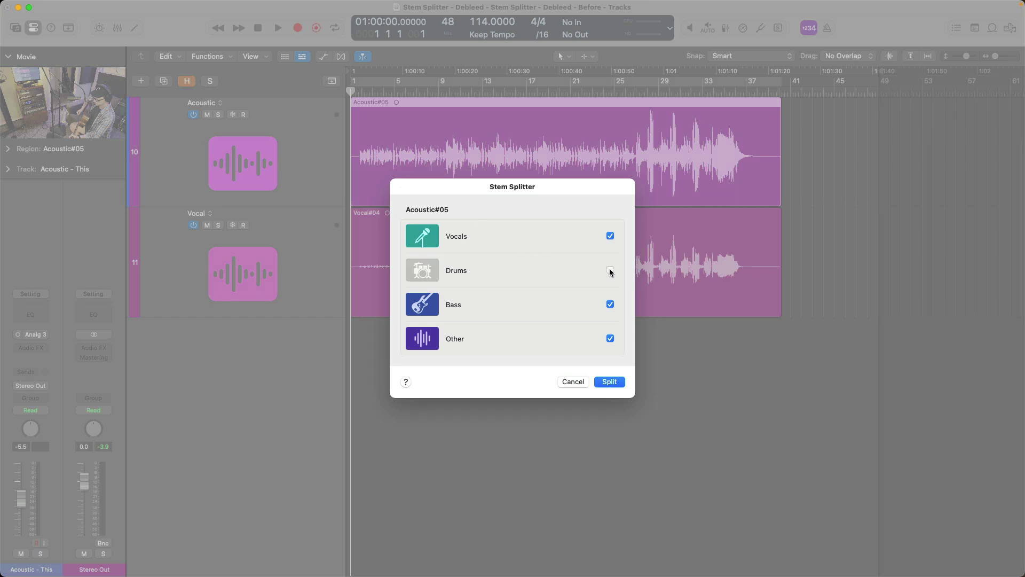
pyautogui.click(609, 304)
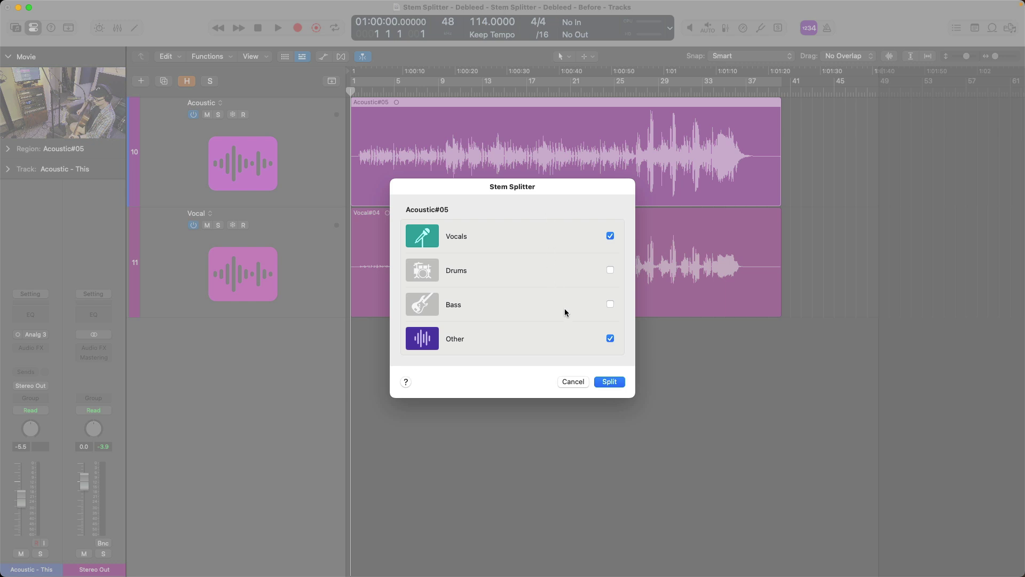
pyautogui.click(602, 379)
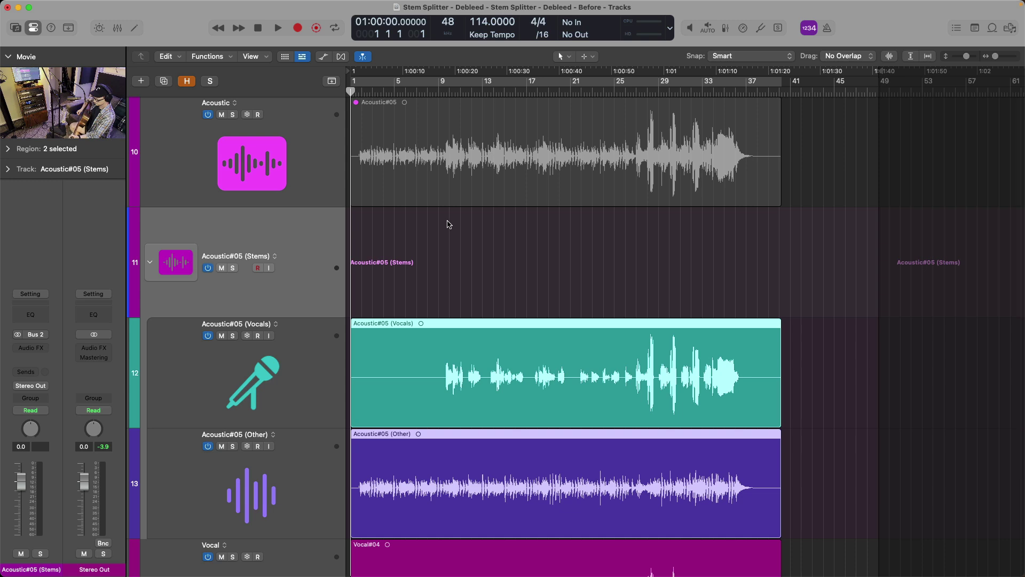
# Solo the Acoustic#05 (Other) stem and listen to it from bar 9
pyautogui.scroll(-3, 369, 327)
pyautogui.click(232, 383)
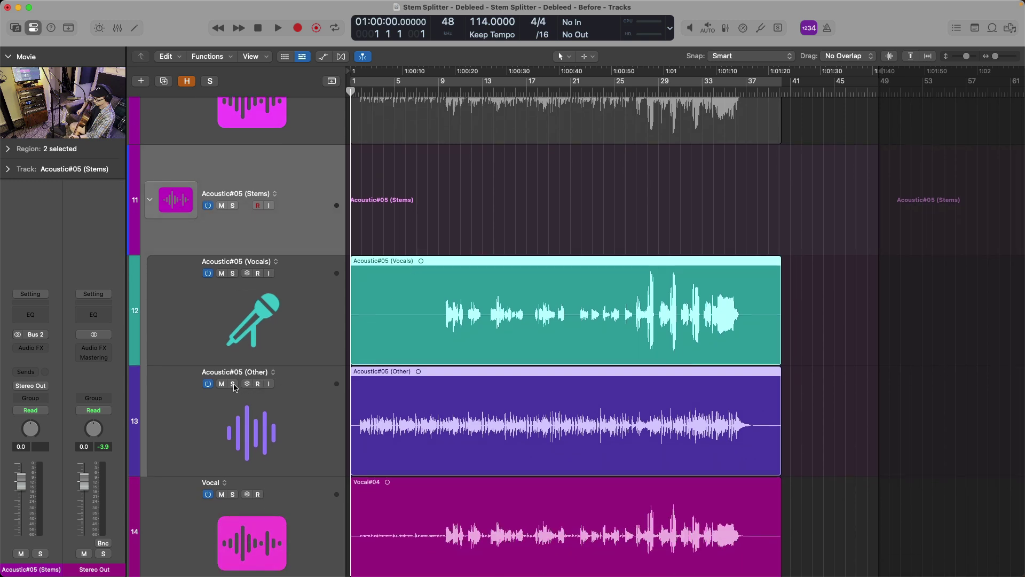
pyautogui.click(439, 92)
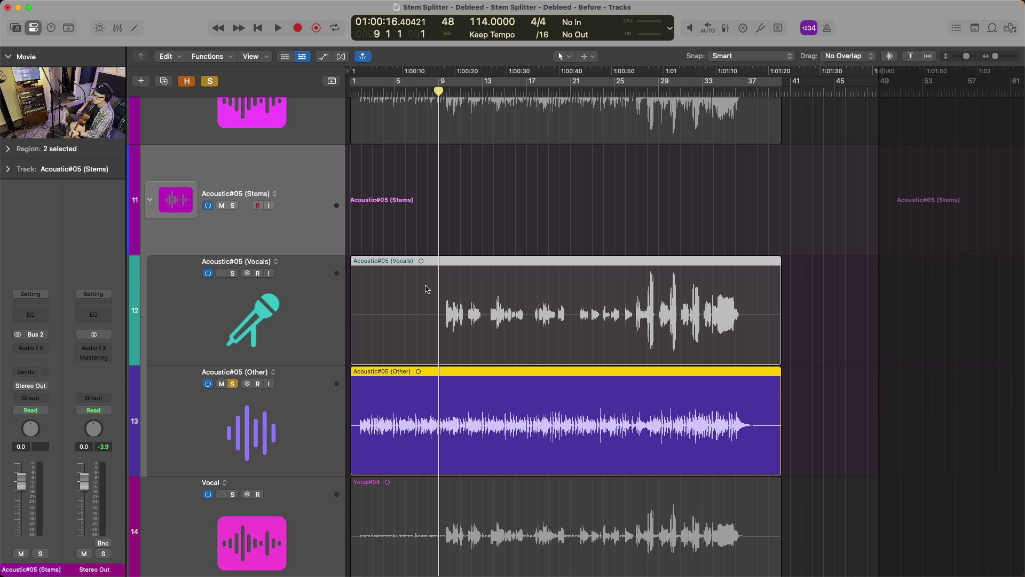
pyautogui.press('space')
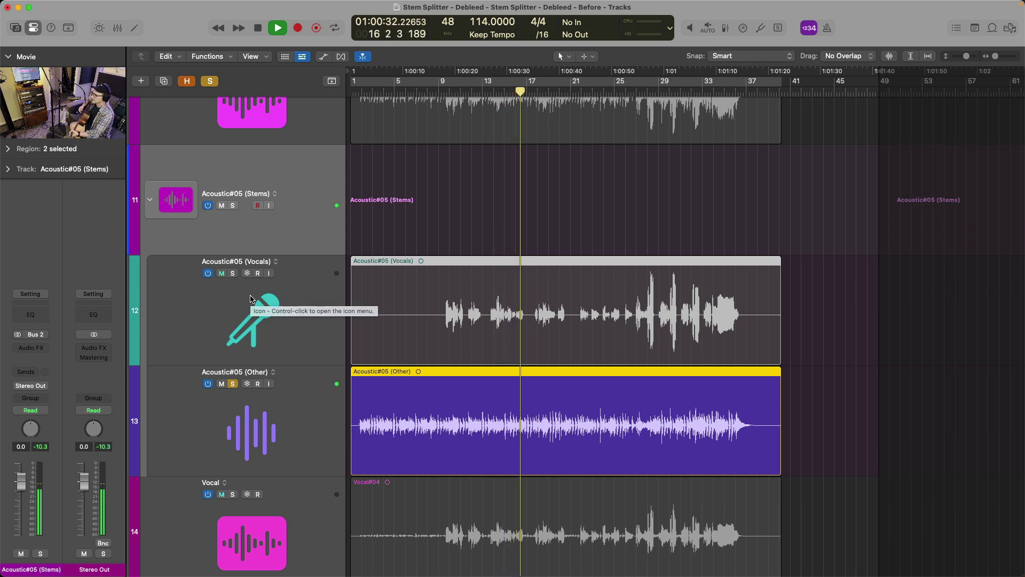
pyautogui.press('space')
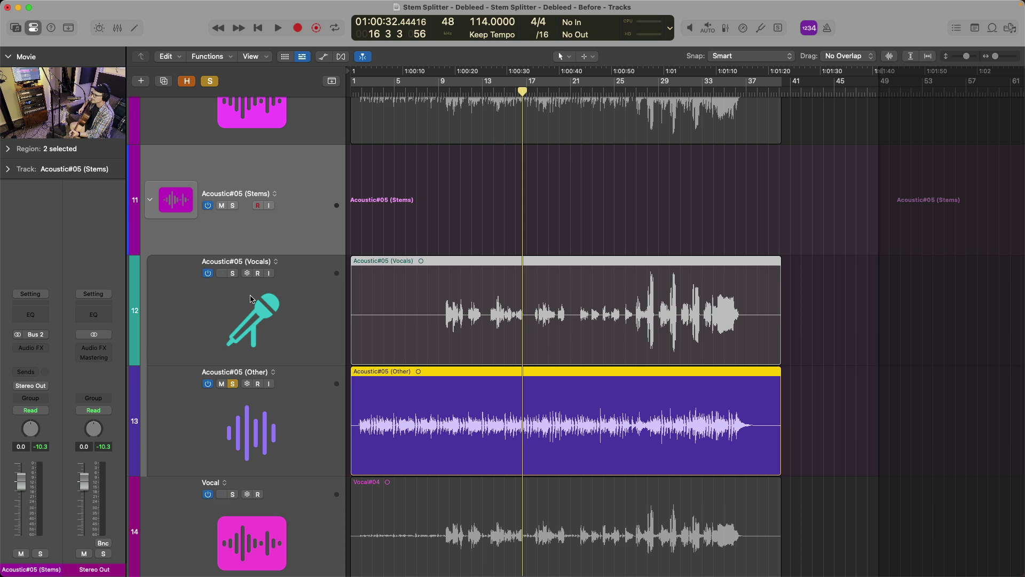
# Solo the Acoustic#05 (Vocals) stem instead and listen to the separated vocal bleed
pyautogui.click(234, 274)
pyautogui.press('space')
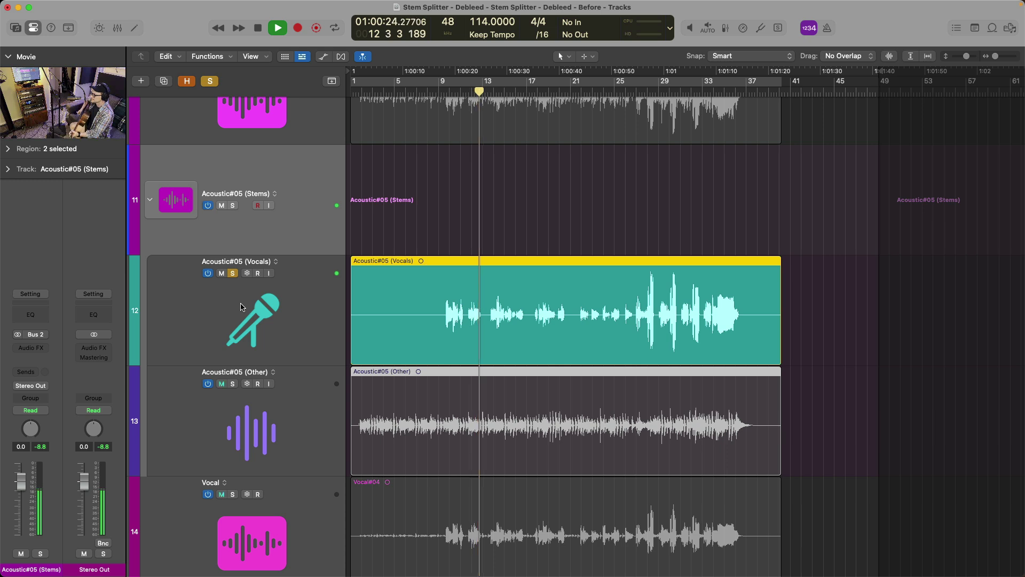
pyautogui.press('space')
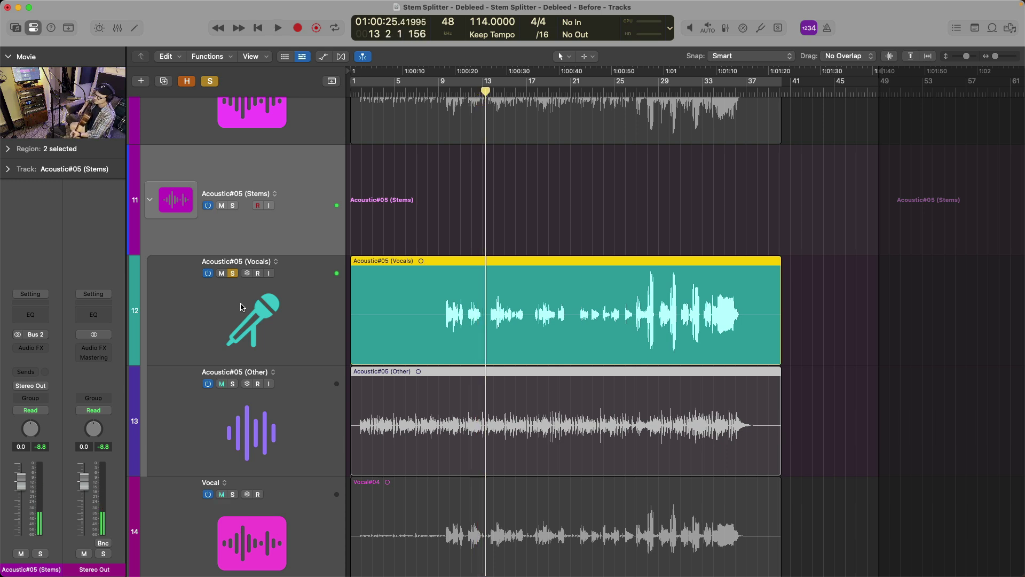
# Unsolo and mute the Acoustic#05 (Vocals) stem, and collapse the Acoustic#05 (Stems) track stack
pyautogui.click(233, 274)
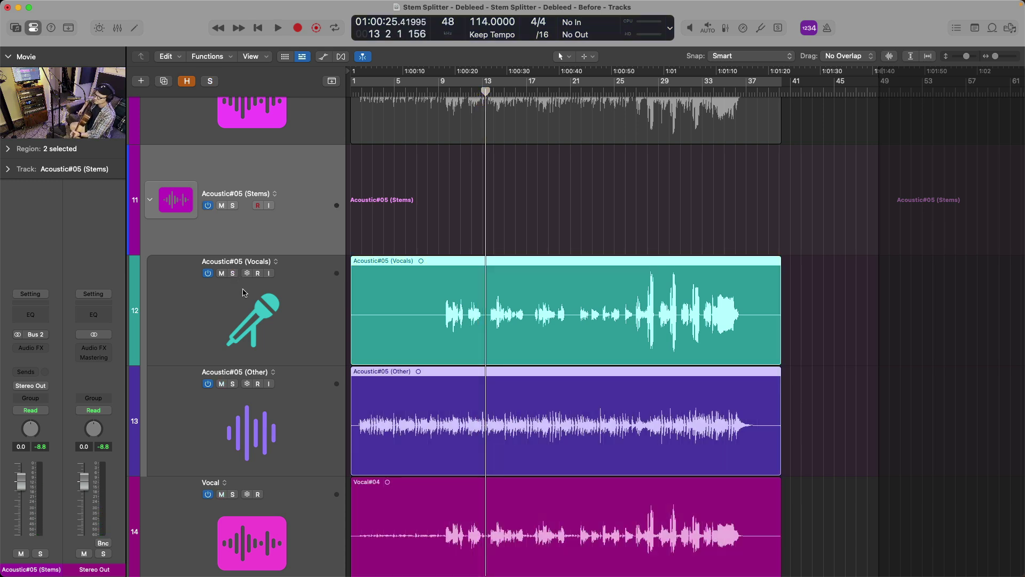
pyautogui.click(222, 274)
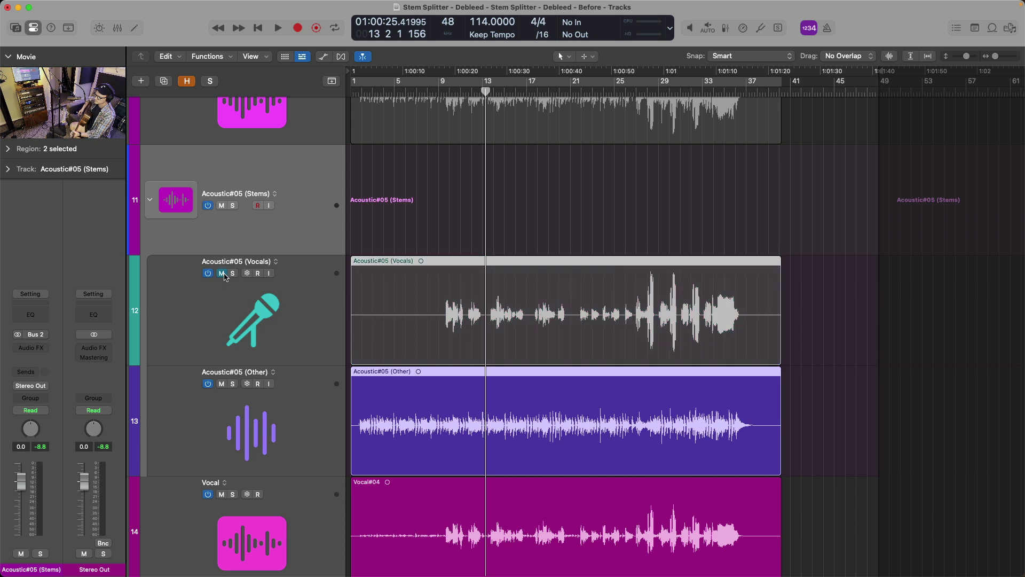
pyautogui.click(150, 200)
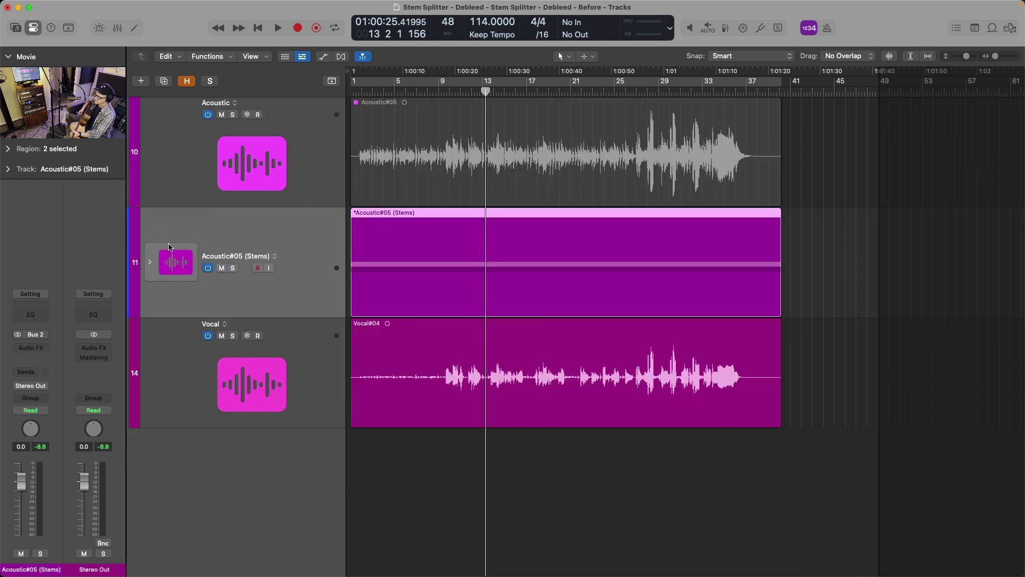
# Split the Vocal#04 region with Stem Splitter into Vocals and Other stems only, excluding Drums and Bass
pyautogui.click(376, 345)
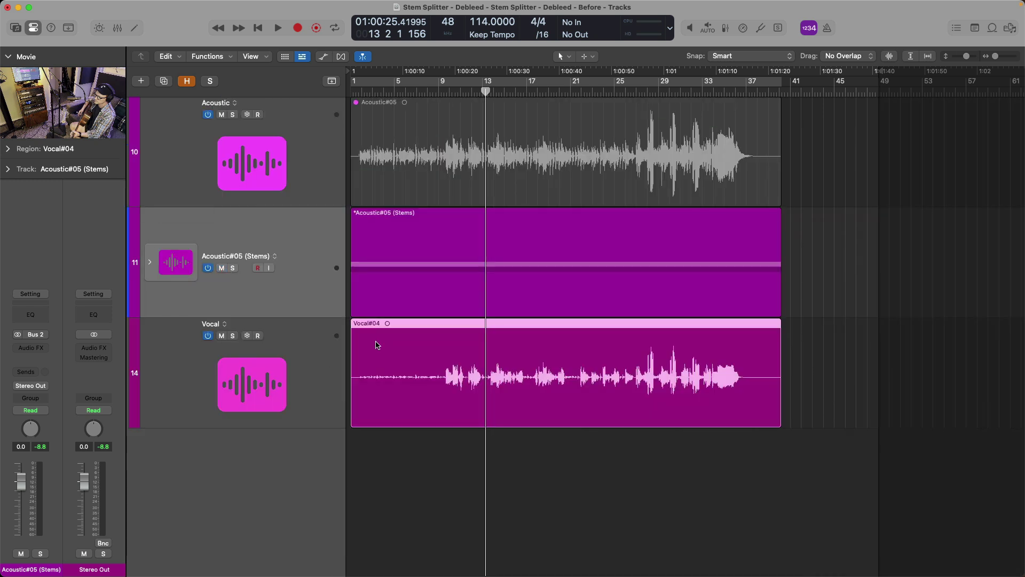
pyautogui.click(218, 59)
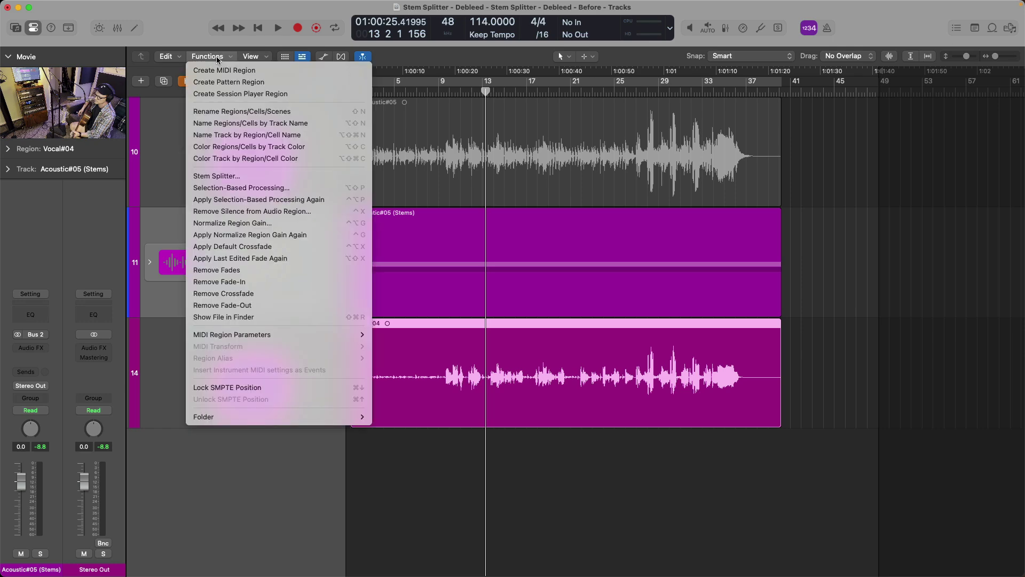
pyautogui.click(246, 177)
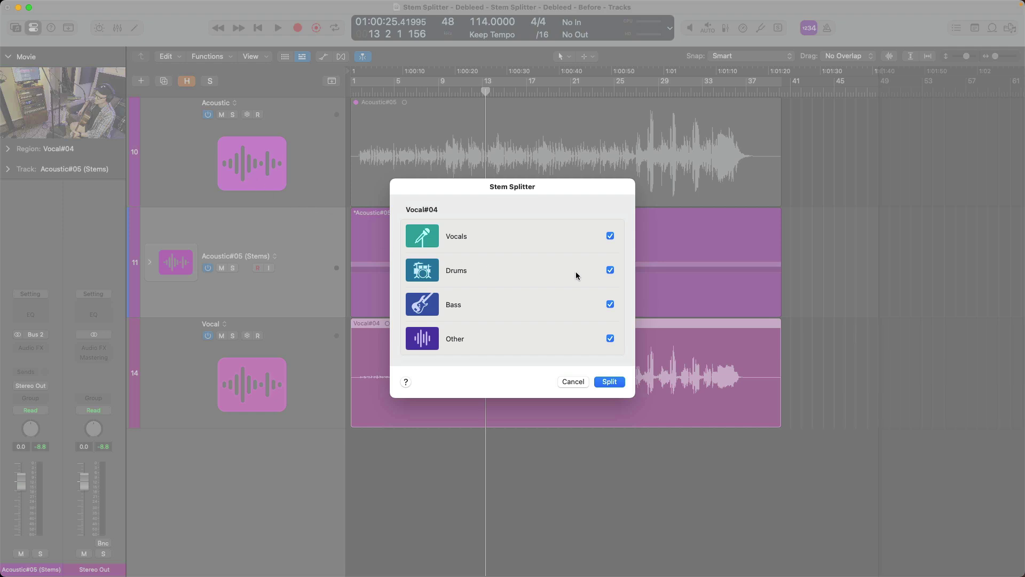
pyautogui.click(609, 269)
pyautogui.click(610, 304)
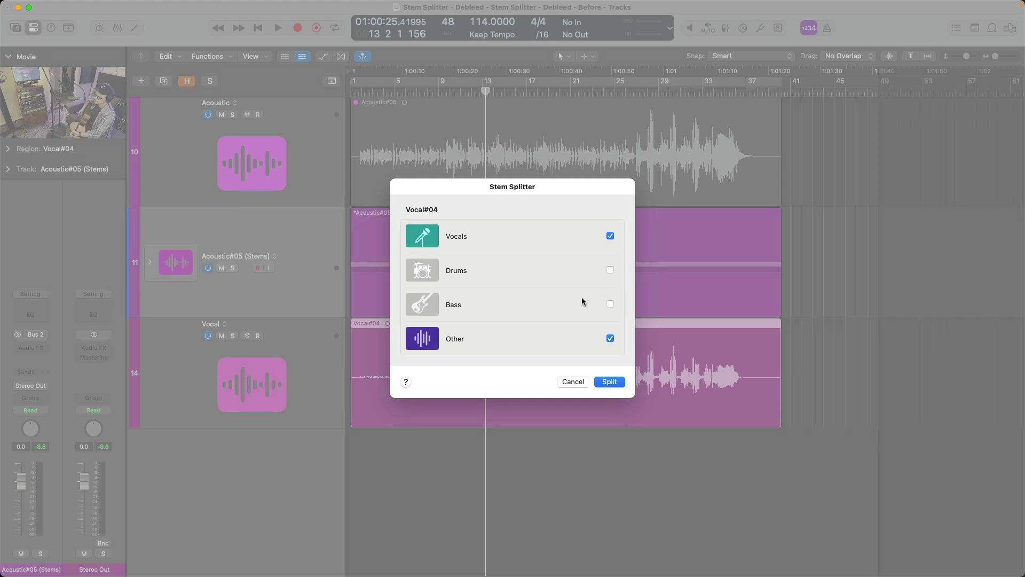
pyautogui.click(605, 381)
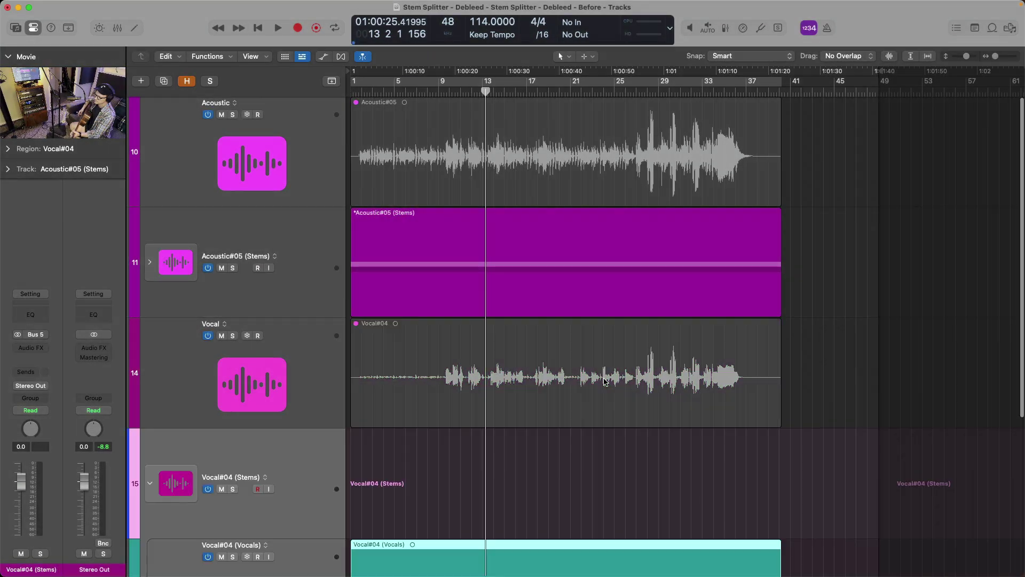
# Solo the Vocal#04 (Vocals) stem and start playback to hear the isolated vocal
pyautogui.scroll(-8, 534, 348)
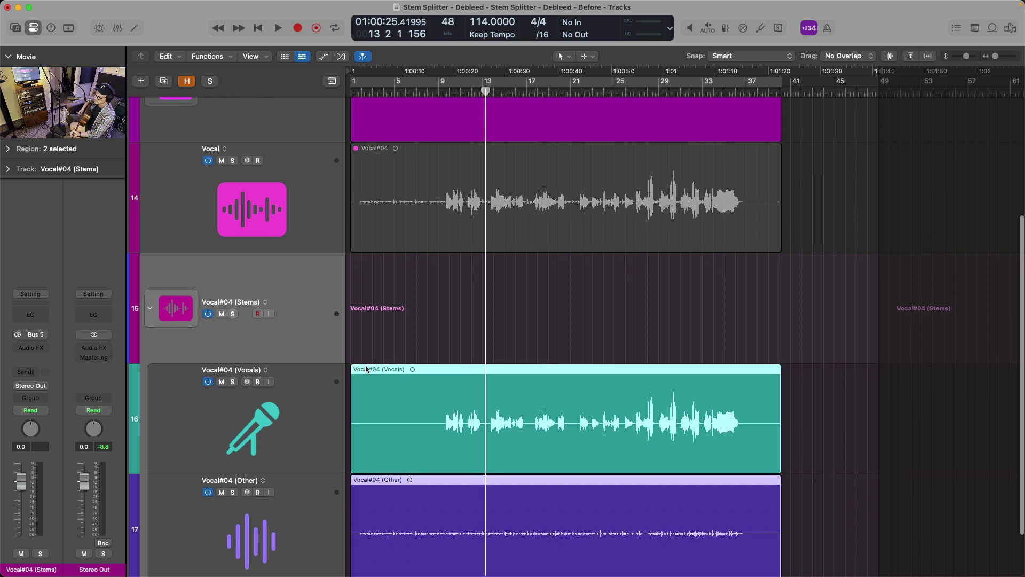
pyautogui.click(233, 334)
pyautogui.press('space')
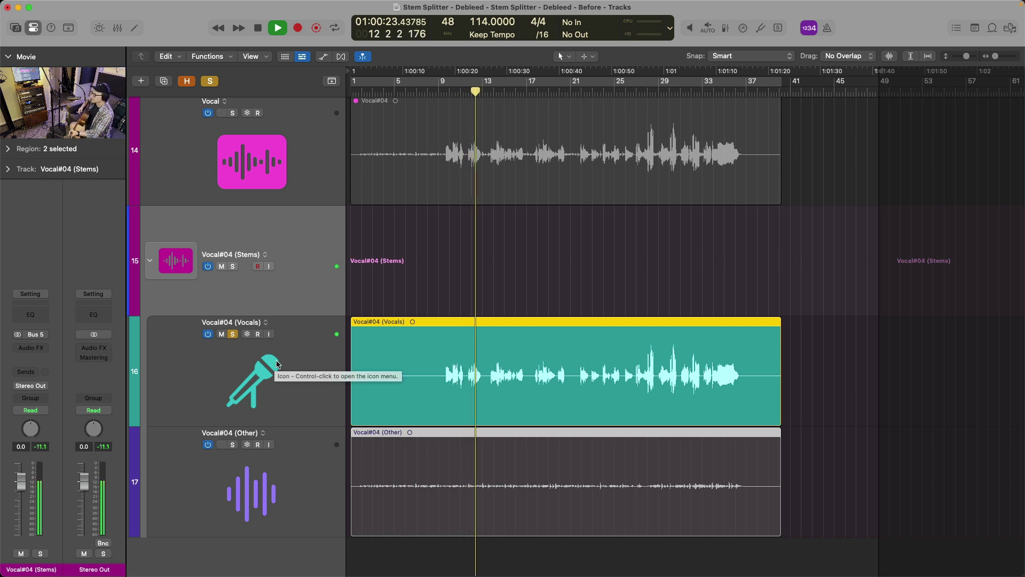
# Watch the movie in a repositioned floating window while the isolated vocal plays, stop playback, and close the window
pyautogui.doubleClick(89, 87)
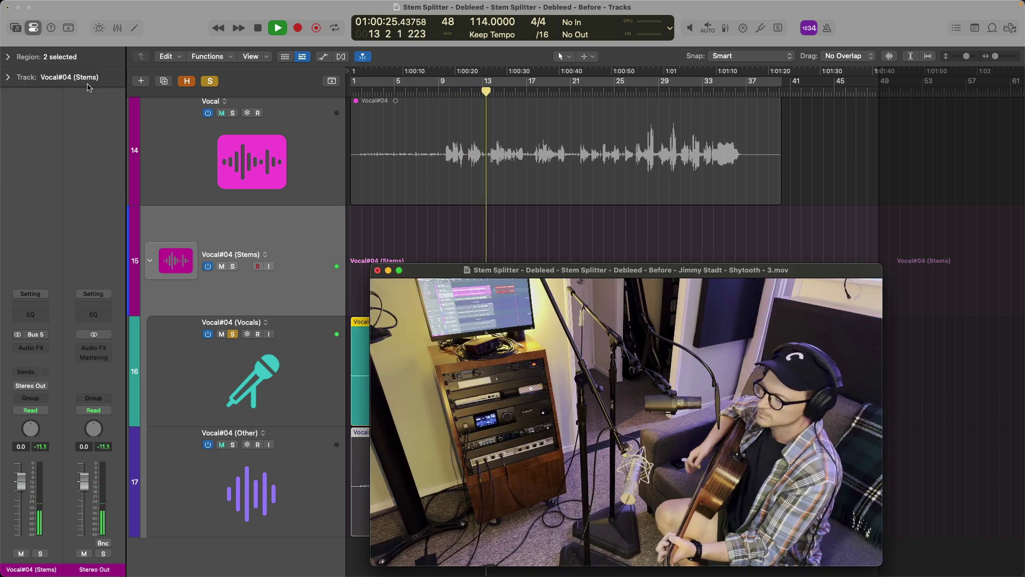
pyautogui.moveTo(463, 269); pyautogui.dragTo(395, 183)
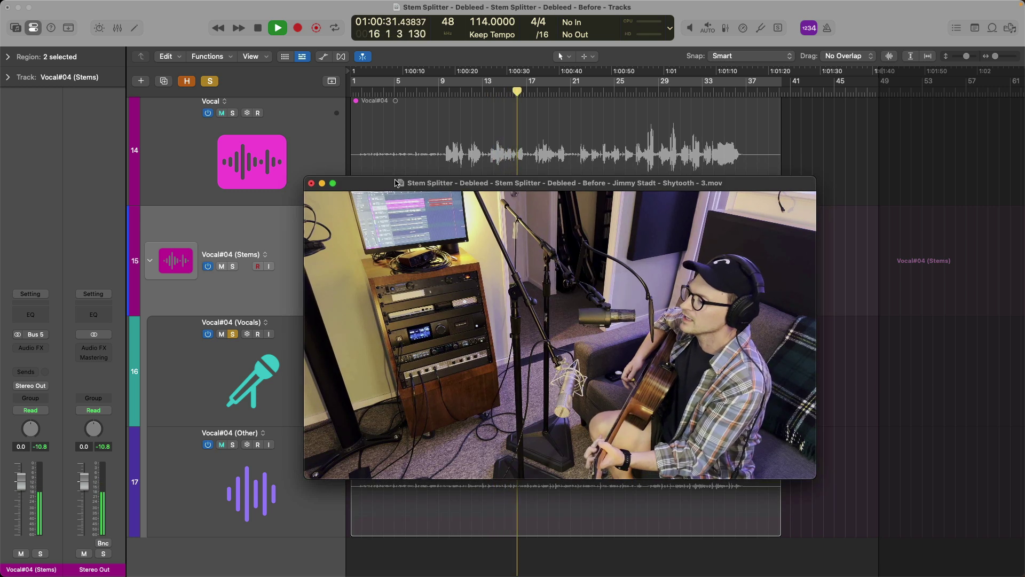
pyautogui.press('space')
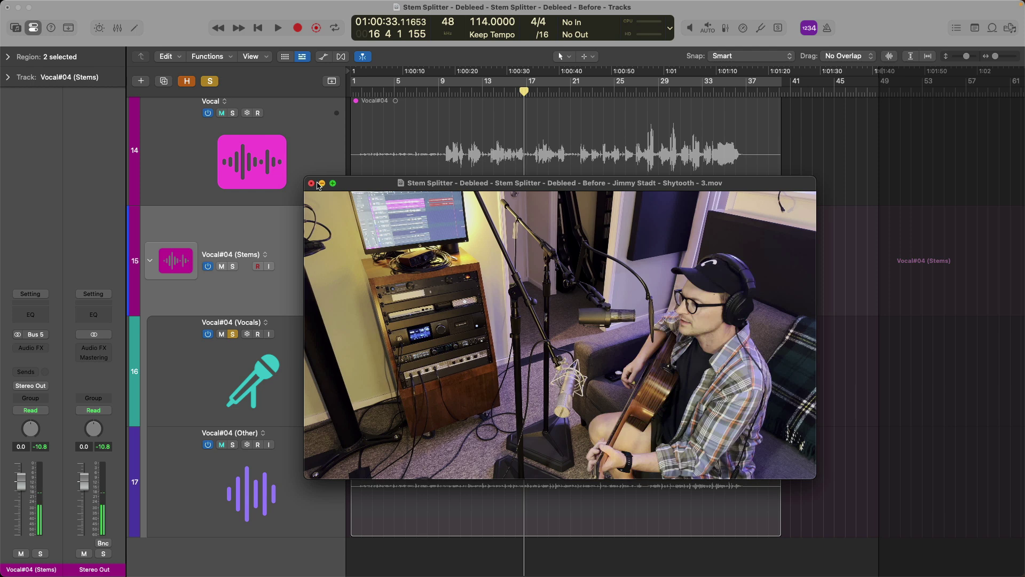
pyautogui.click(318, 184)
pyautogui.scroll(-1, 312, 189)
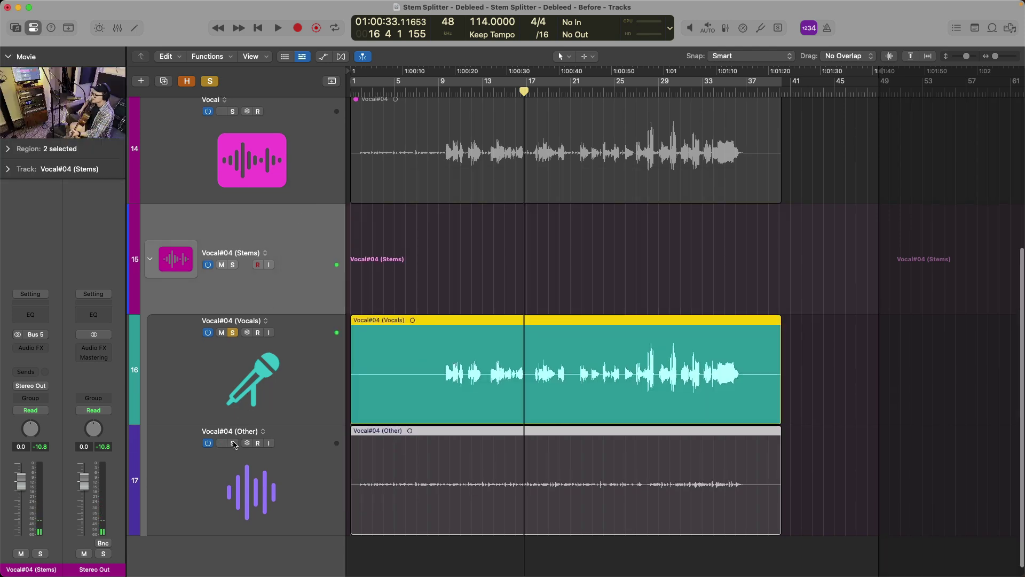
# Audition the Vocal#04 (Other) stem in solo, and unsolo and mute it
pyautogui.keyDown('alt'); pyautogui.click(233, 444); pyautogui.keyUp('alt')
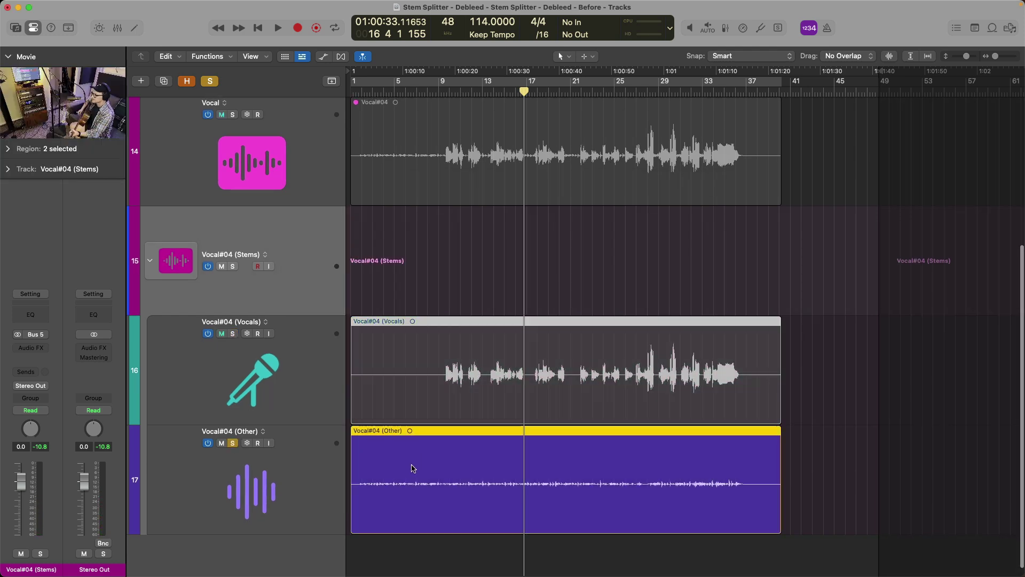
pyautogui.press('space')
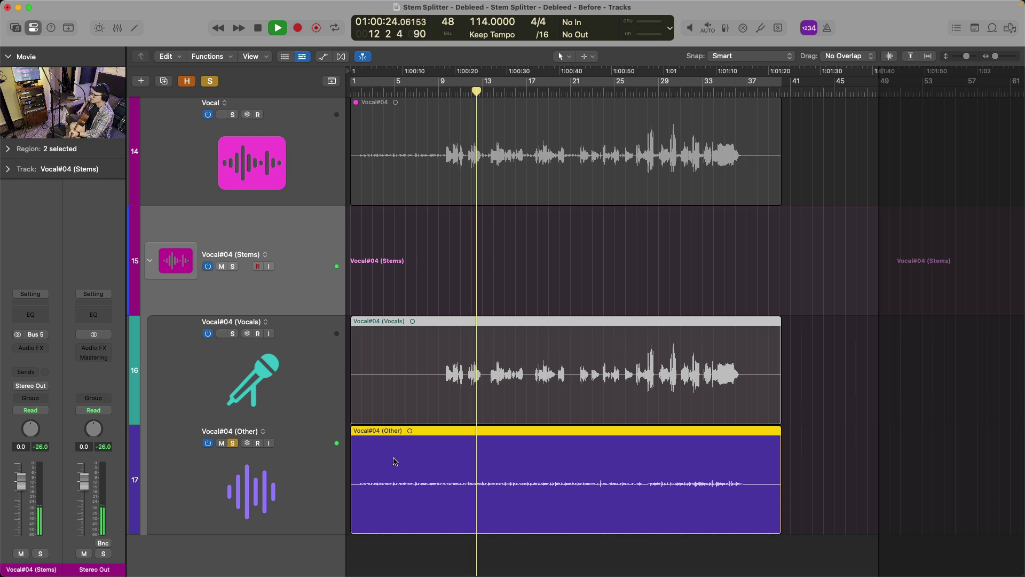
pyautogui.click(233, 442)
pyautogui.scroll(1, 233, 446)
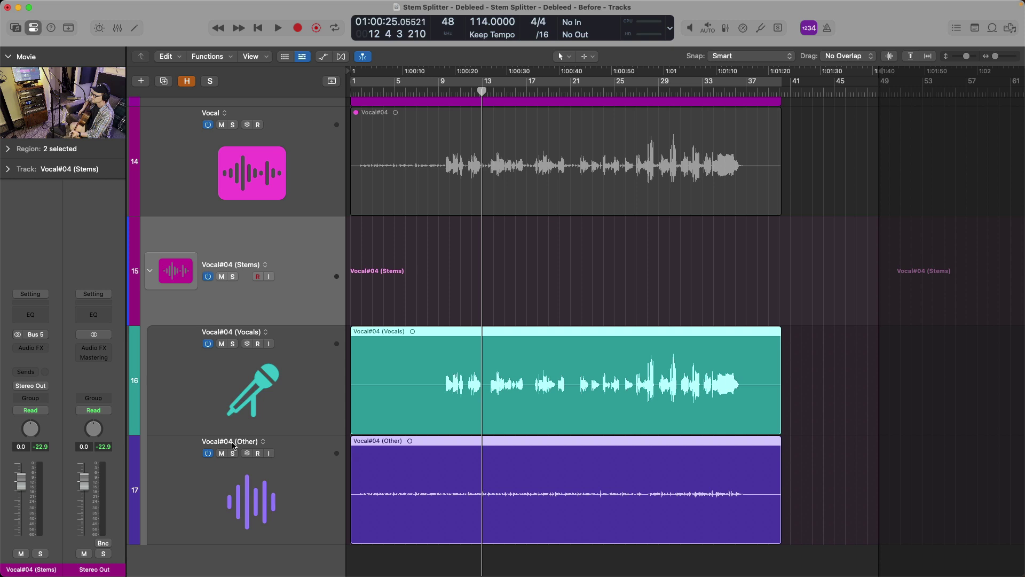
pyautogui.click(222, 453)
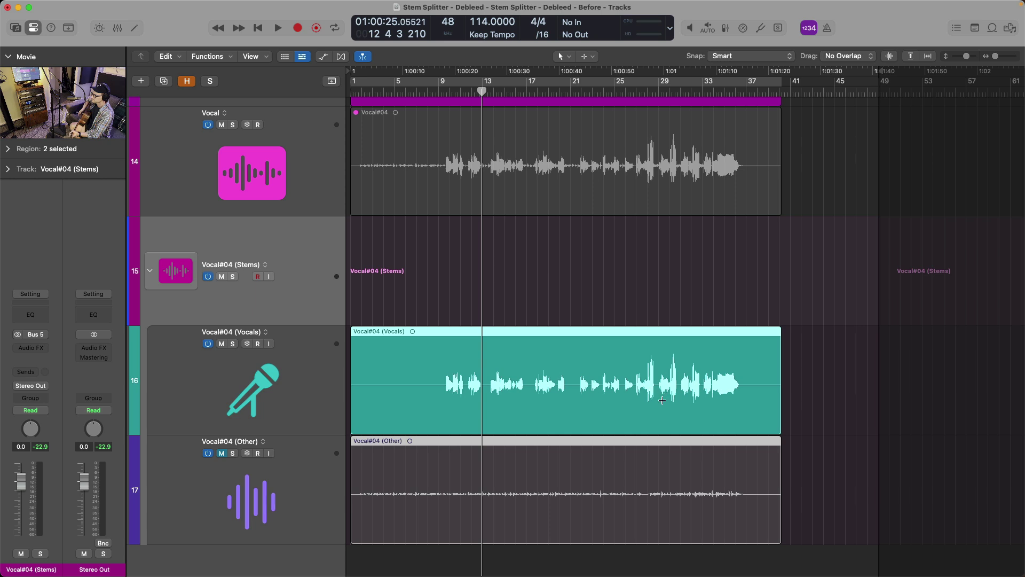
# Play the acoustic and vocal stems together from bar 27, solo Vocal#04 (Vocals) during playback, and stop and unsolo it
pyautogui.scroll(3, 598, 161)
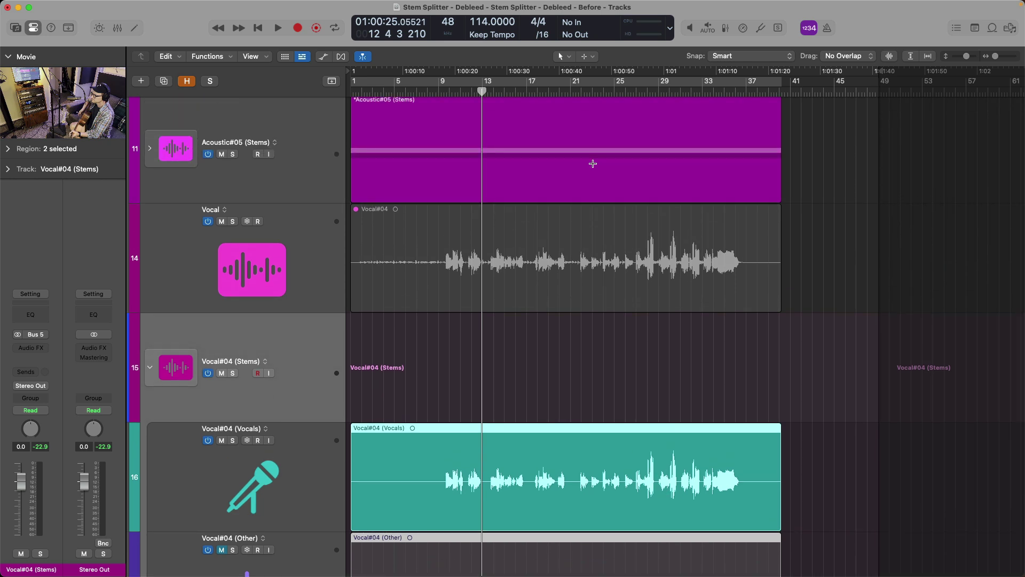
pyautogui.scroll(-1, 594, 168)
pyautogui.click(642, 92)
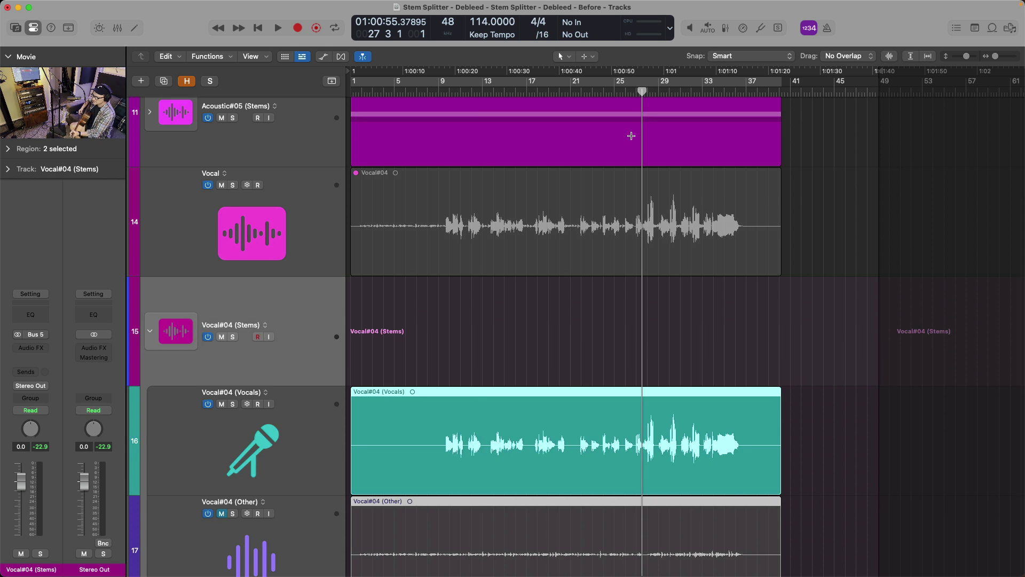
pyautogui.press('space')
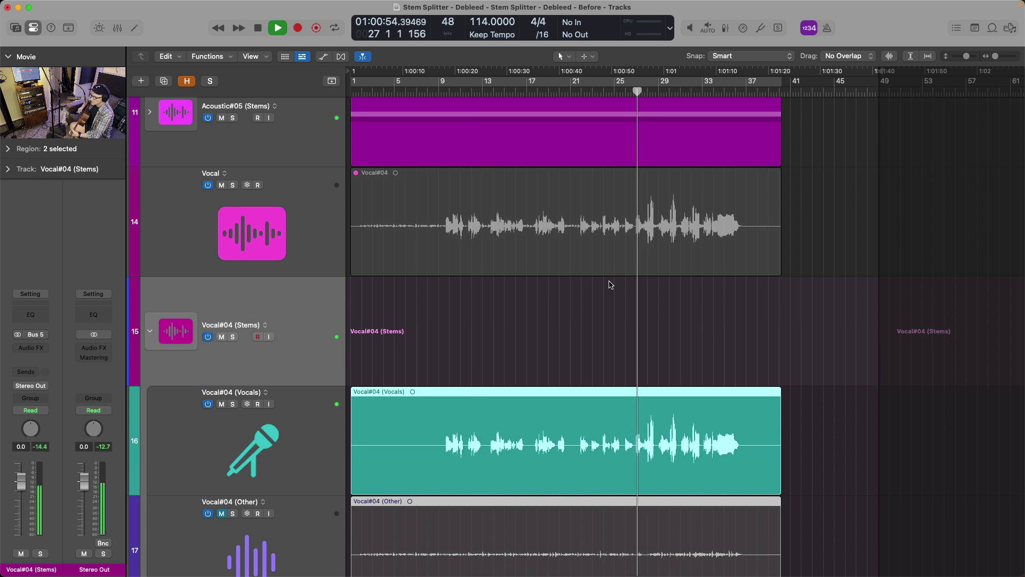
pyautogui.click(232, 404)
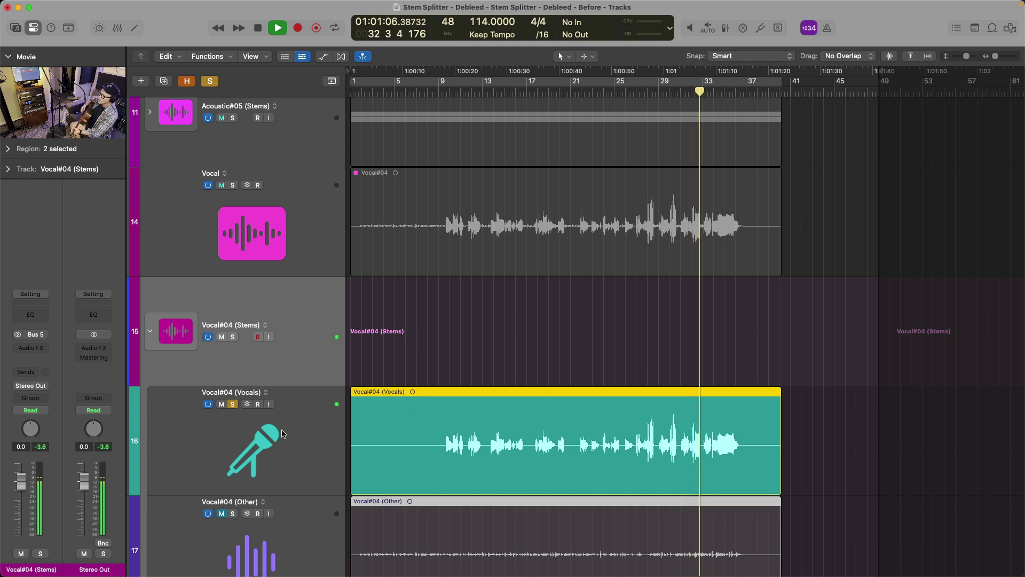
pyautogui.press('space')
pyautogui.click(234, 405)
# Expand the Acoustic#05 (Stems) stack and audition the Acoustic#05 (Other) stem in solo, ending with it unsoloed
pyautogui.scroll(3, 263, 221)
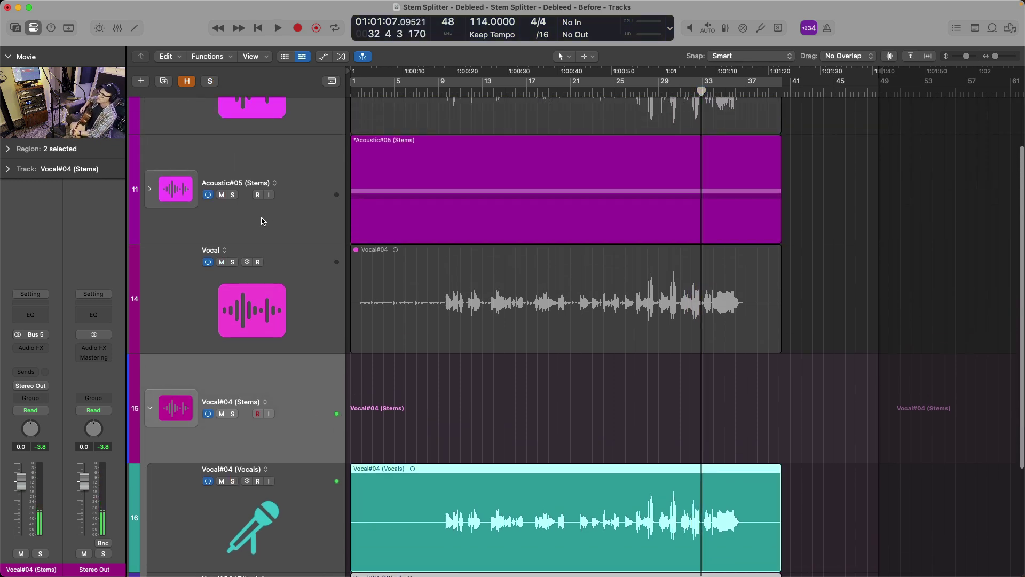
pyautogui.click(151, 189)
pyautogui.scroll(-4, 258, 258)
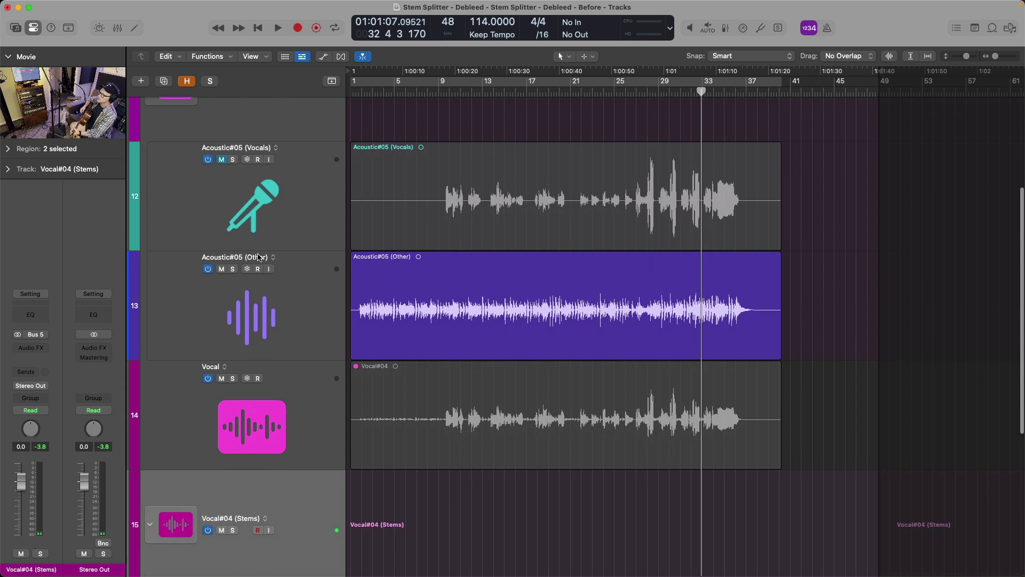
pyautogui.press('s')
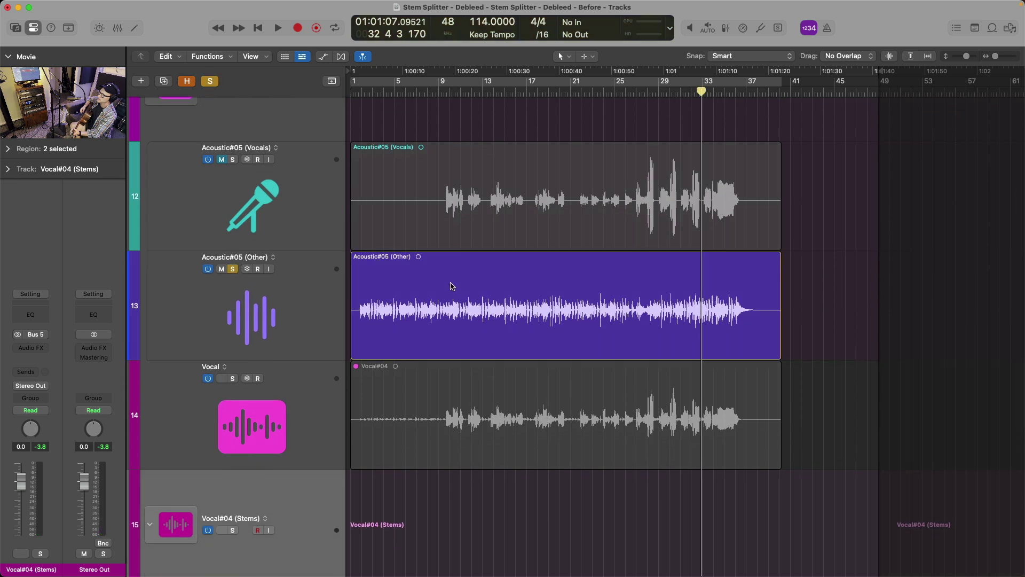
pyautogui.press('space')
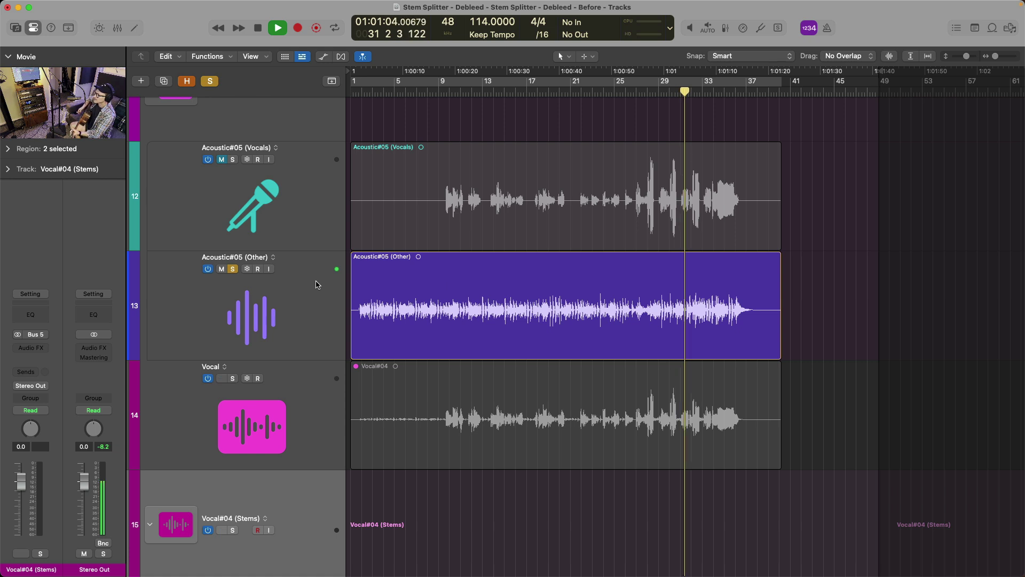
pyautogui.press('space')
pyautogui.click(231, 269)
pyautogui.scroll(-10, 537, 283)
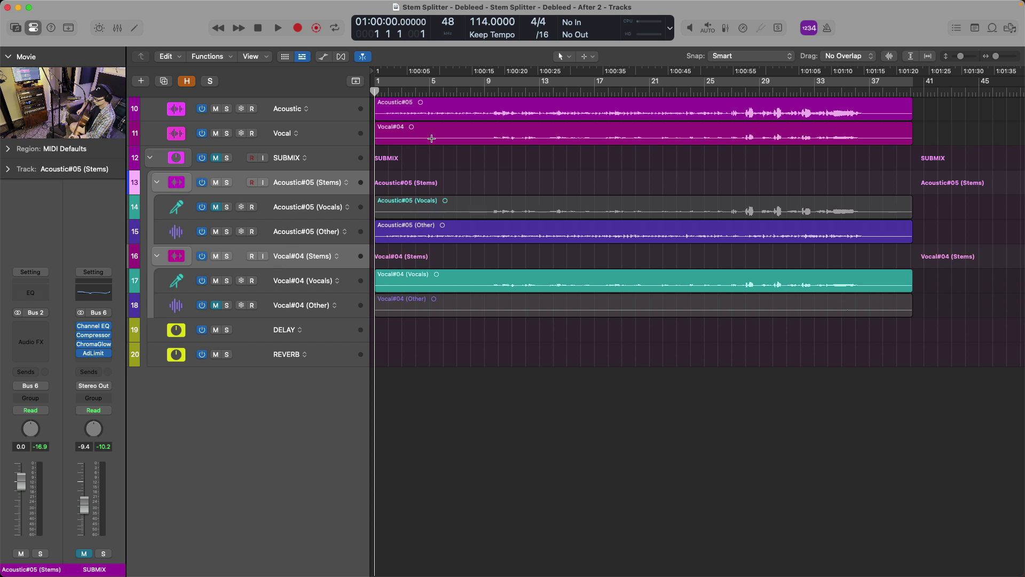
# Play the original Acoustic and Vocal tracks from bar 9 with the SUBMIX stack muted, and stop playback
pyautogui.click(484, 94)
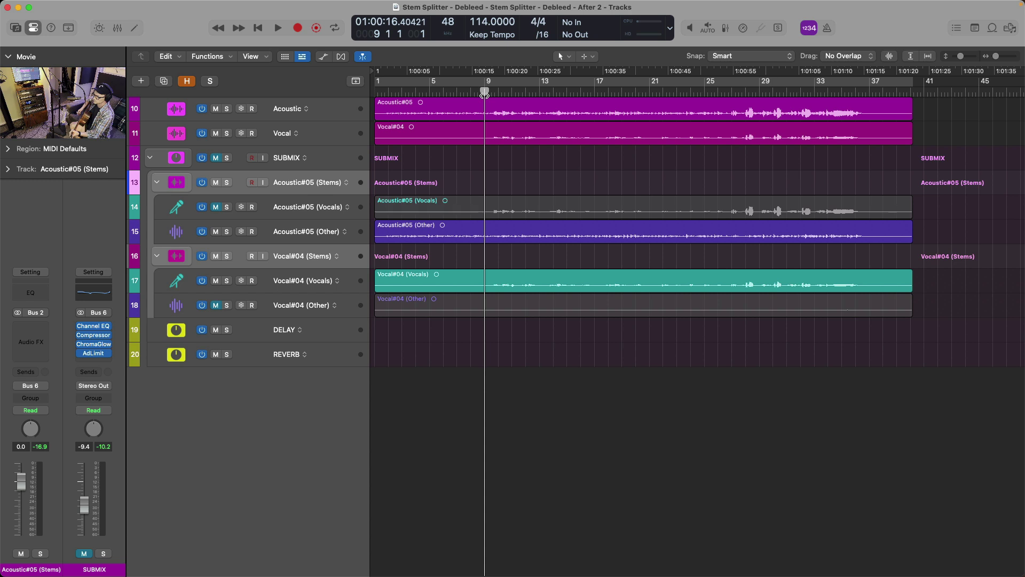
pyautogui.press('space')
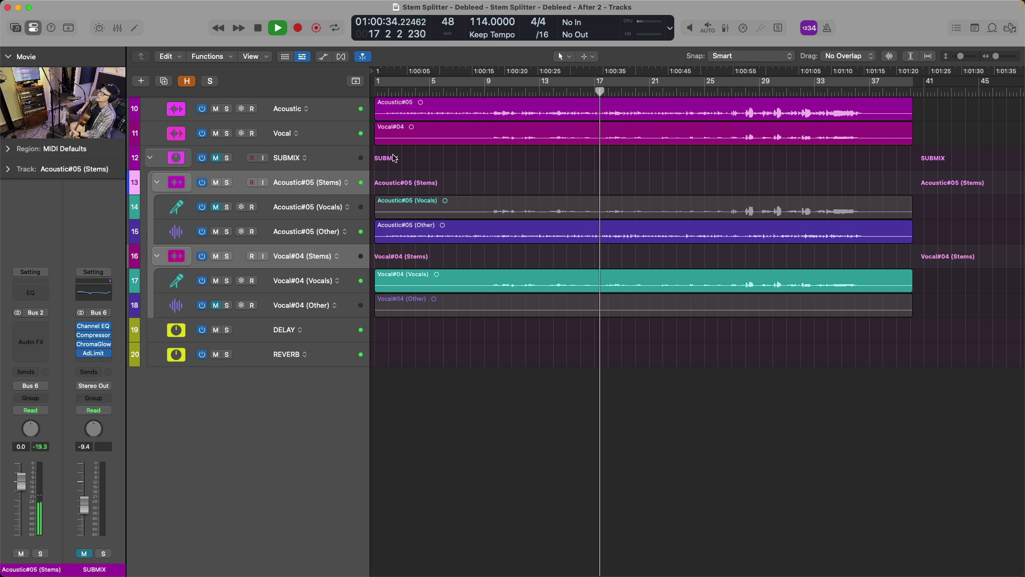
pyautogui.press('space')
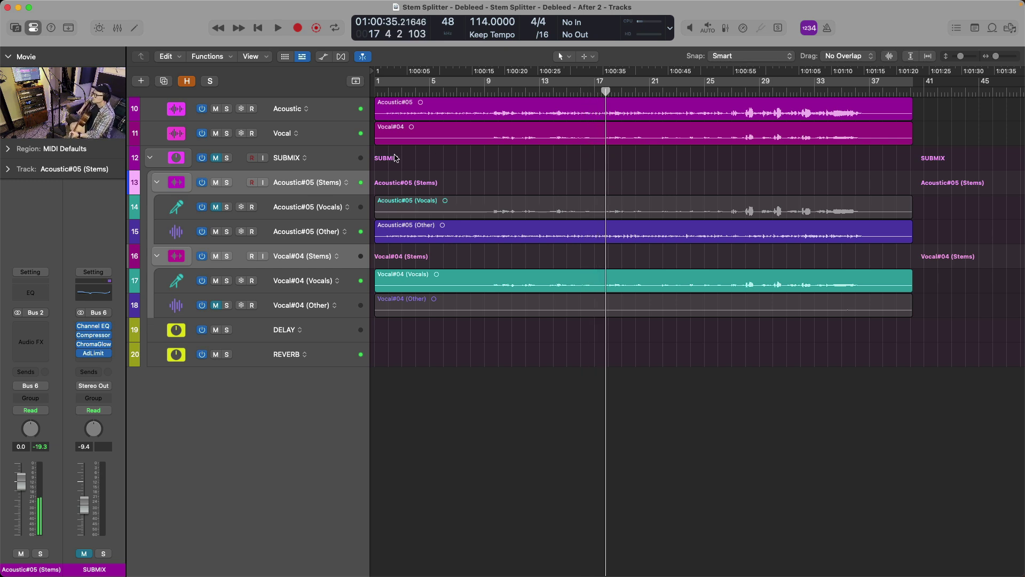
# Solo the SUBMIX stack and play the processed stems with the floating movie window, and close the window and unsolo SUBMIX
pyautogui.click(227, 158)
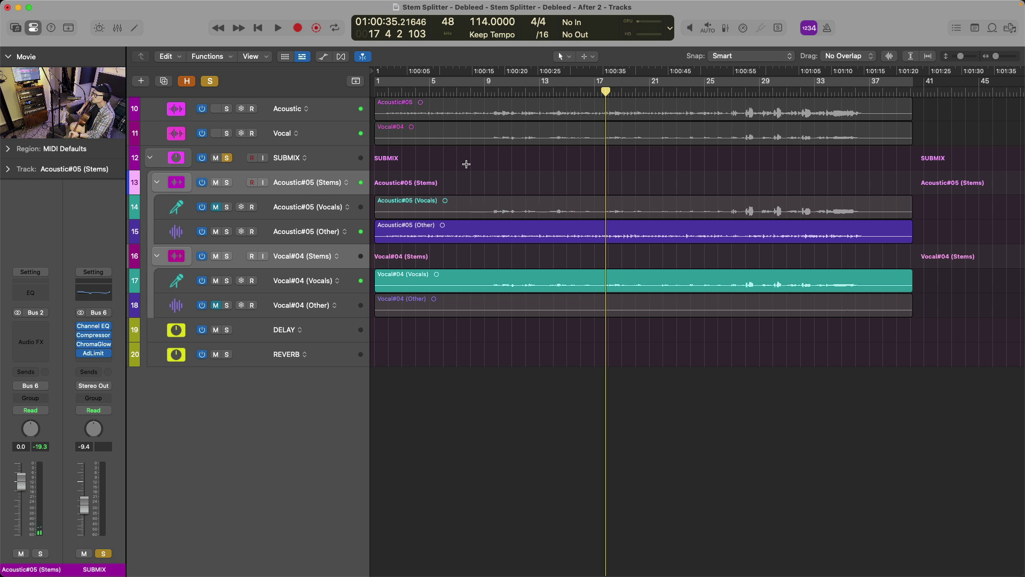
pyautogui.press('space')
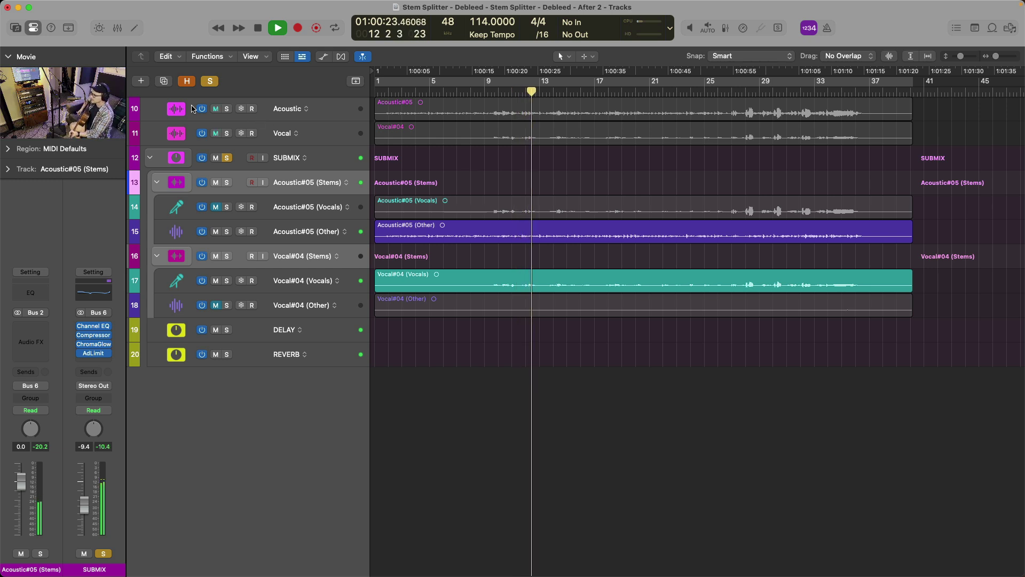
pyautogui.press('alt+super+m')
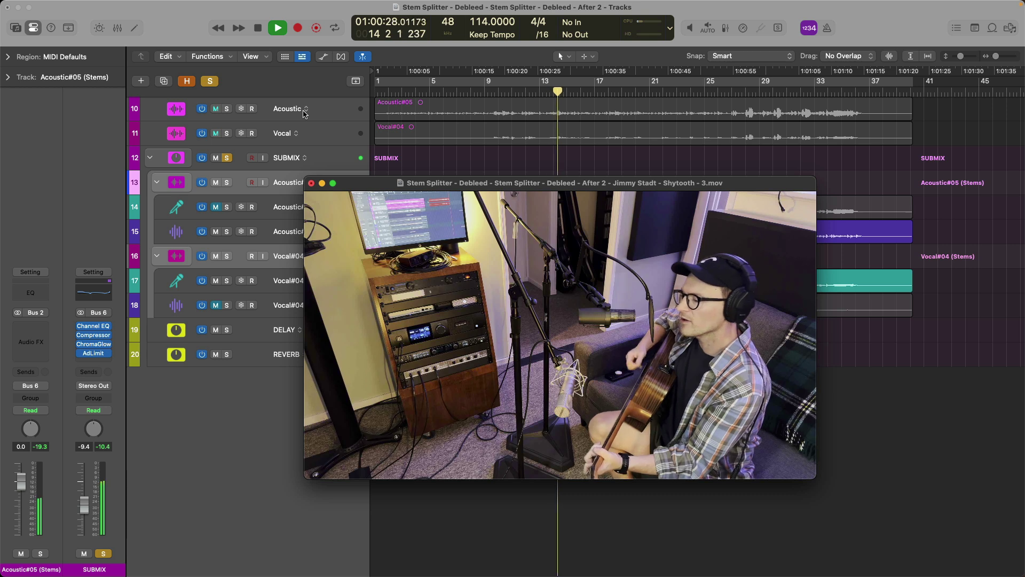
pyautogui.click(312, 183)
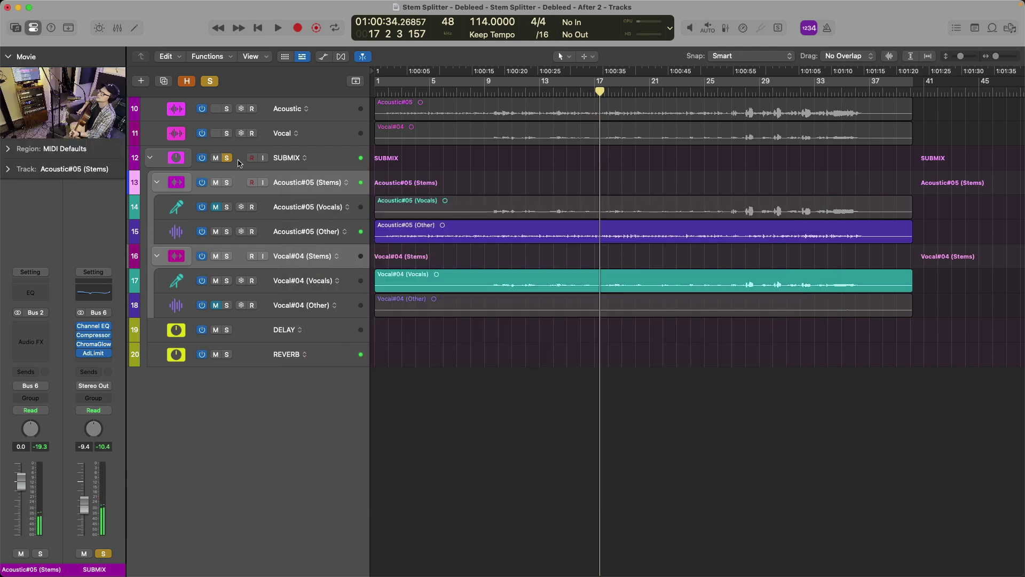
pyautogui.click(227, 158)
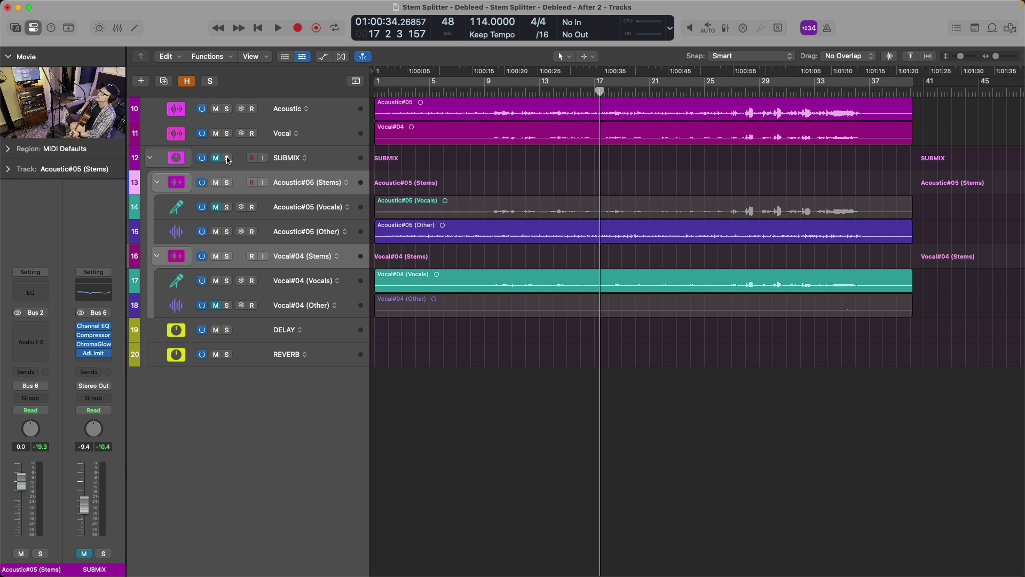
# Compare the original tracks with the processed stems by toggling the SUBMIX solo on and off during playback
pyautogui.press('space')
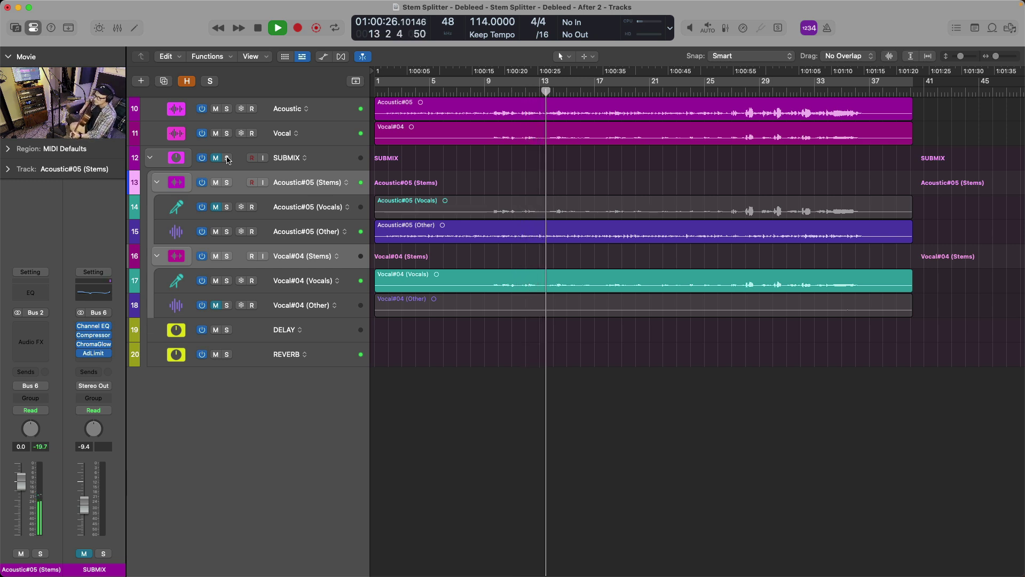
pyautogui.click(227, 158)
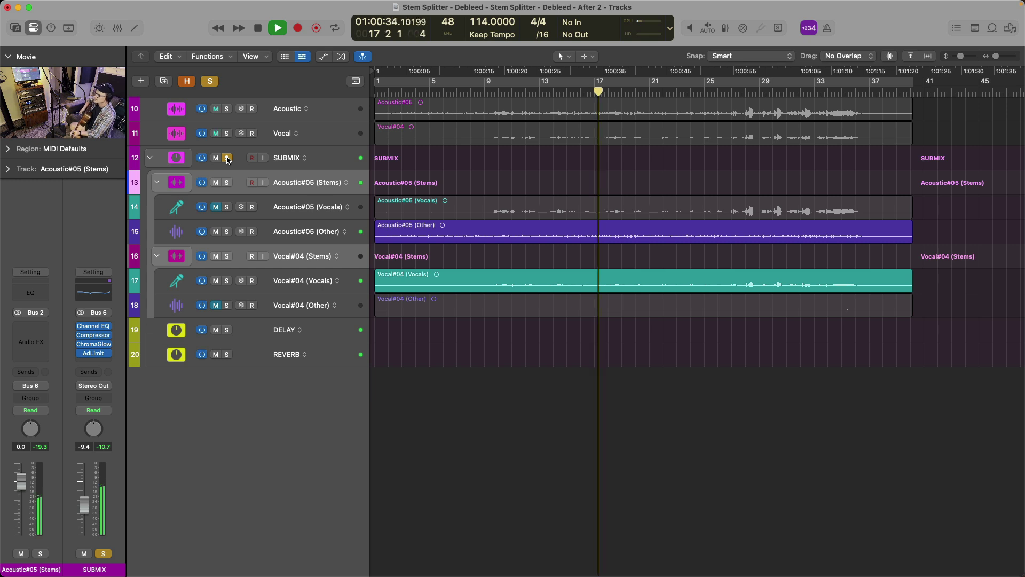
pyautogui.click(227, 158)
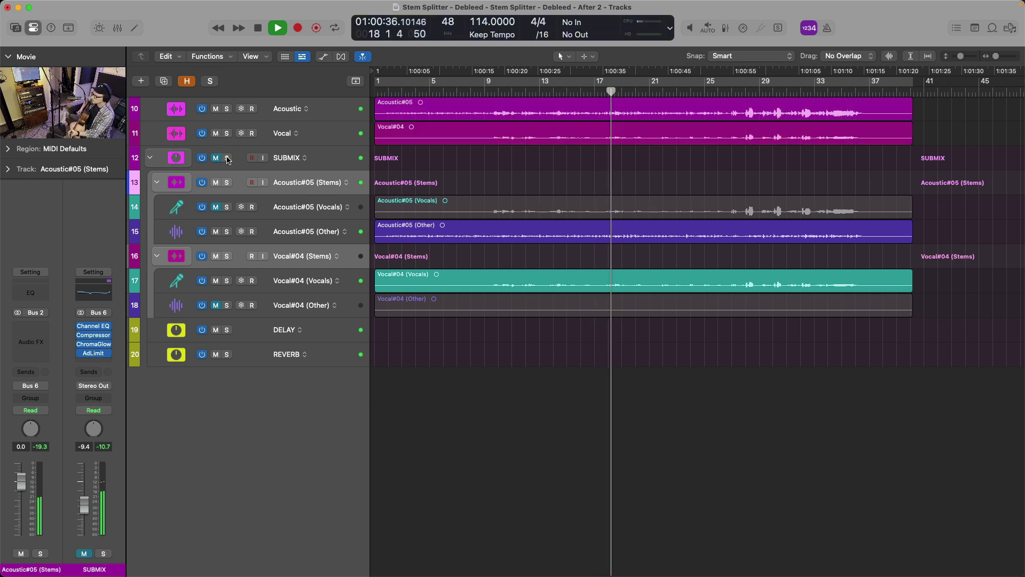
# Solo Acoustic, Acoustic#05 (Other), Vocal and Vocal#04 (Vocals) in turn with SUBMIX unmuted, and stop playback and clear the solo
pyautogui.click(227, 109)
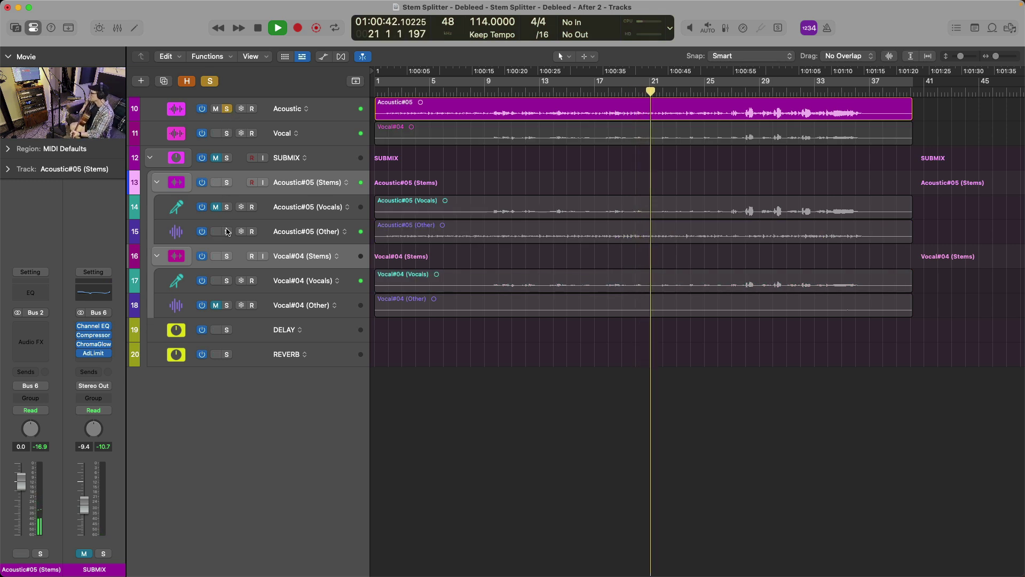
pyautogui.click(216, 158)
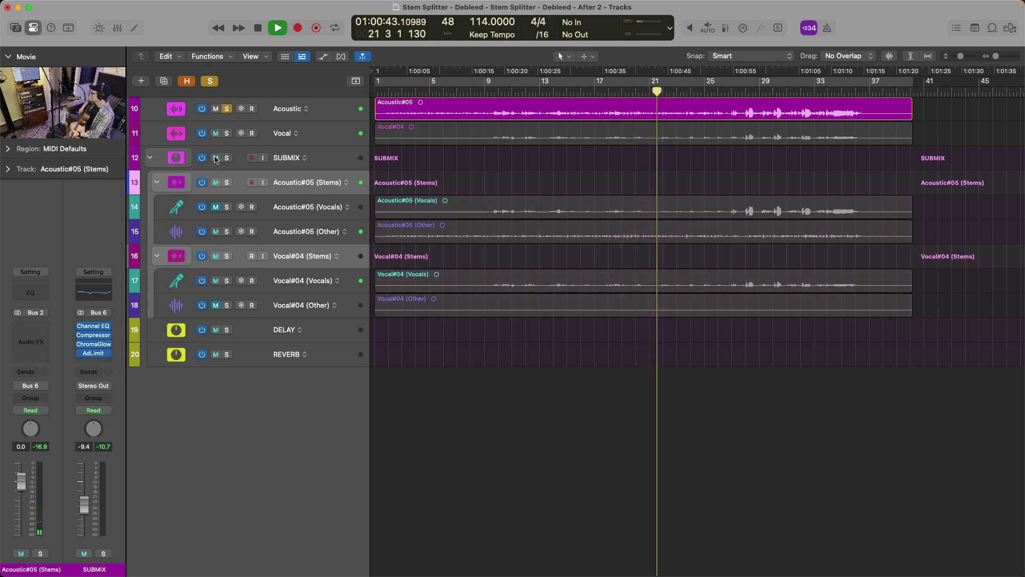
pyautogui.click(226, 232)
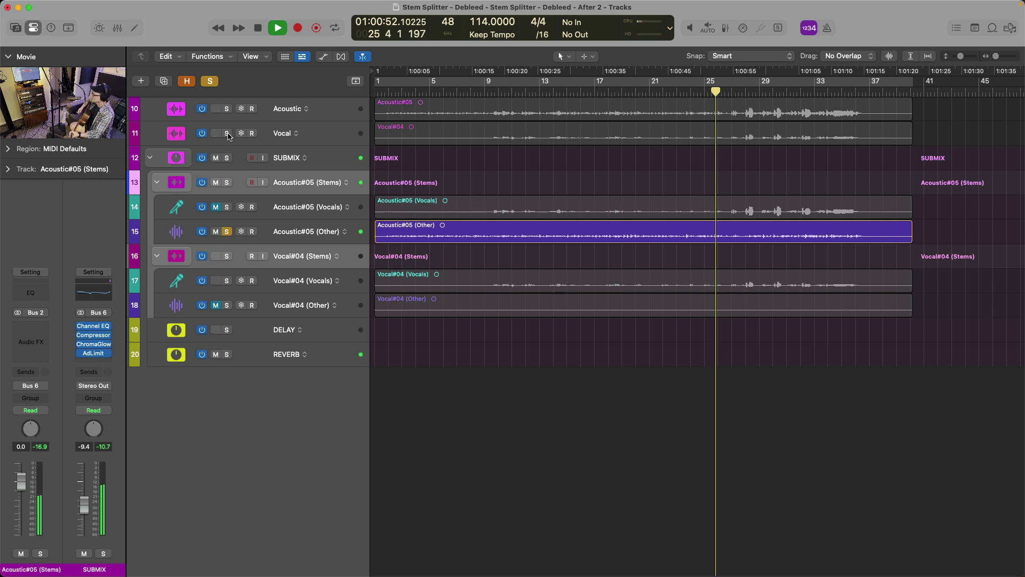
pyautogui.click(227, 134)
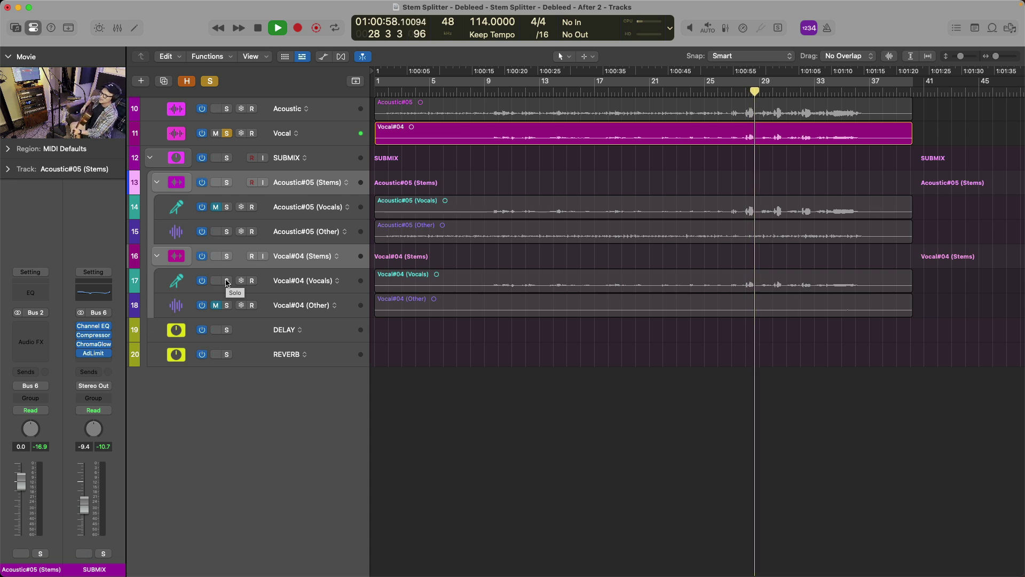
pyautogui.click(227, 281)
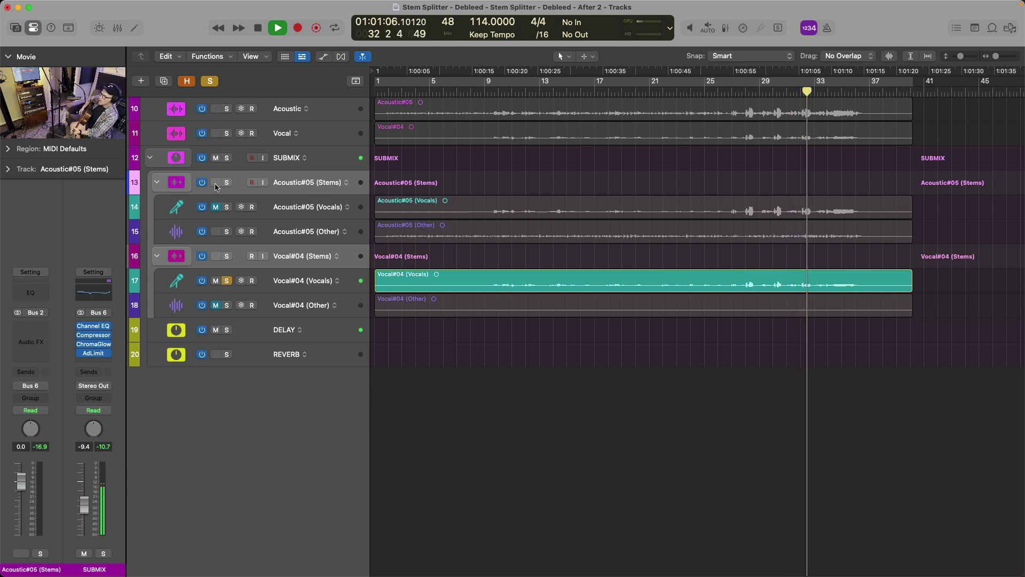
pyautogui.press('space')
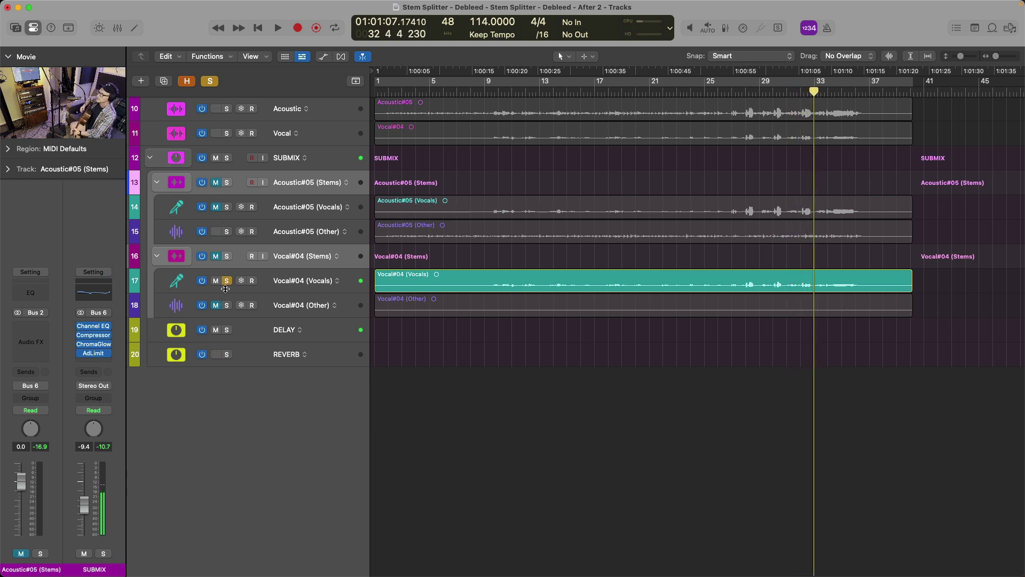
pyautogui.click(226, 285)
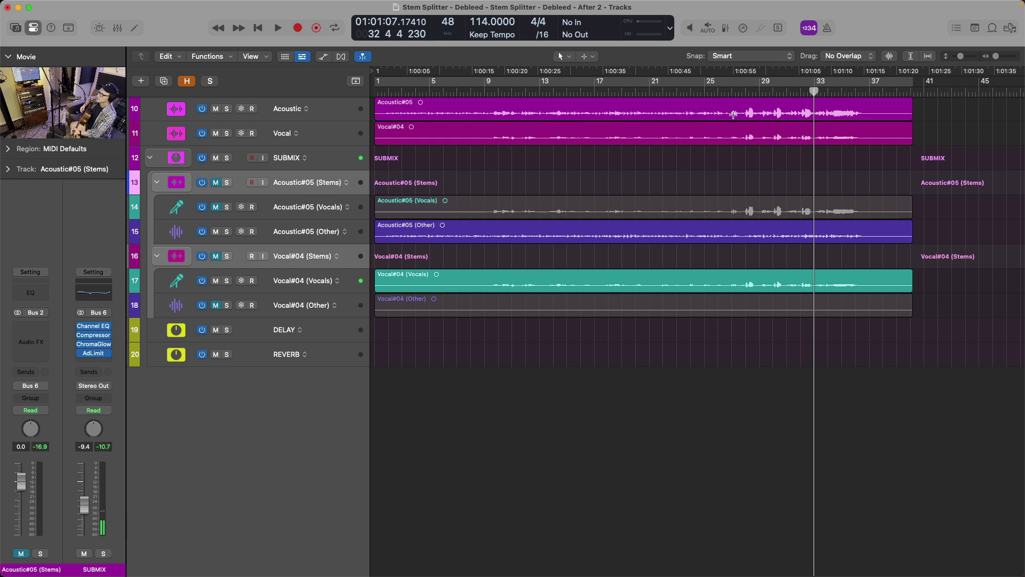
# Play from about bar 26 while switching the SUBMIX solo on and off, and stop playback with SUBMIX soloed
pyautogui.click(727, 92)
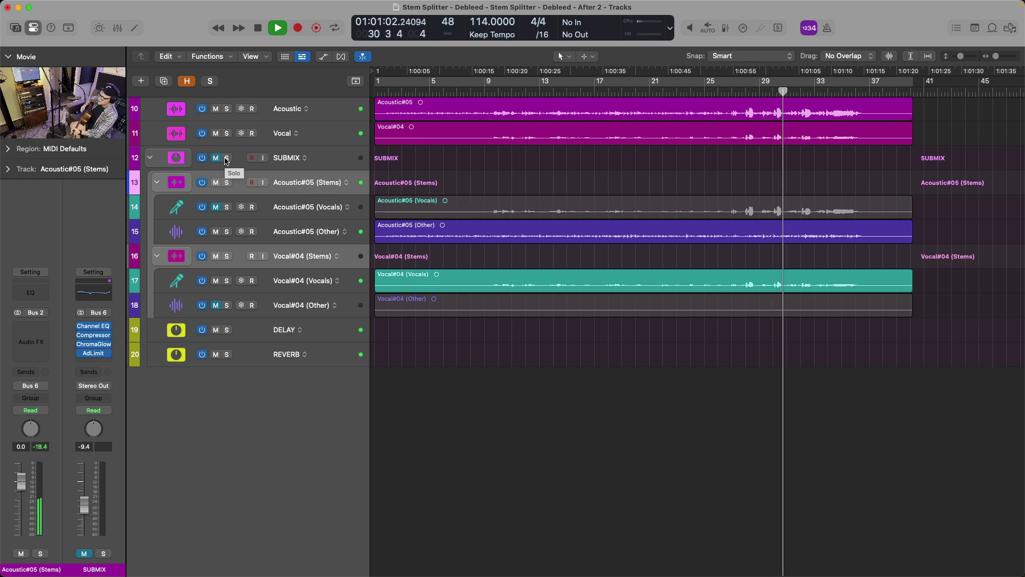
pyautogui.click(226, 158)
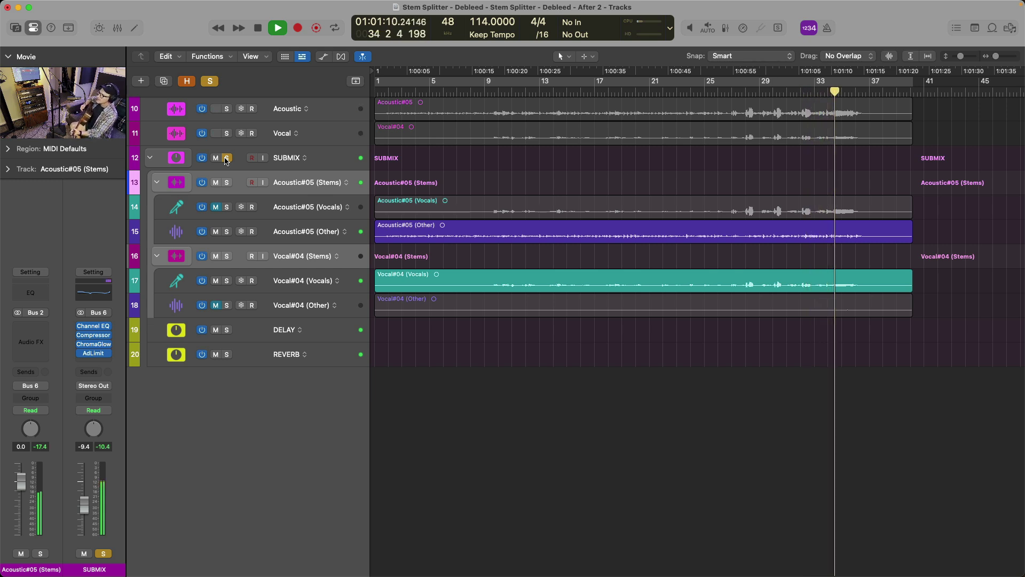
pyautogui.click(226, 159)
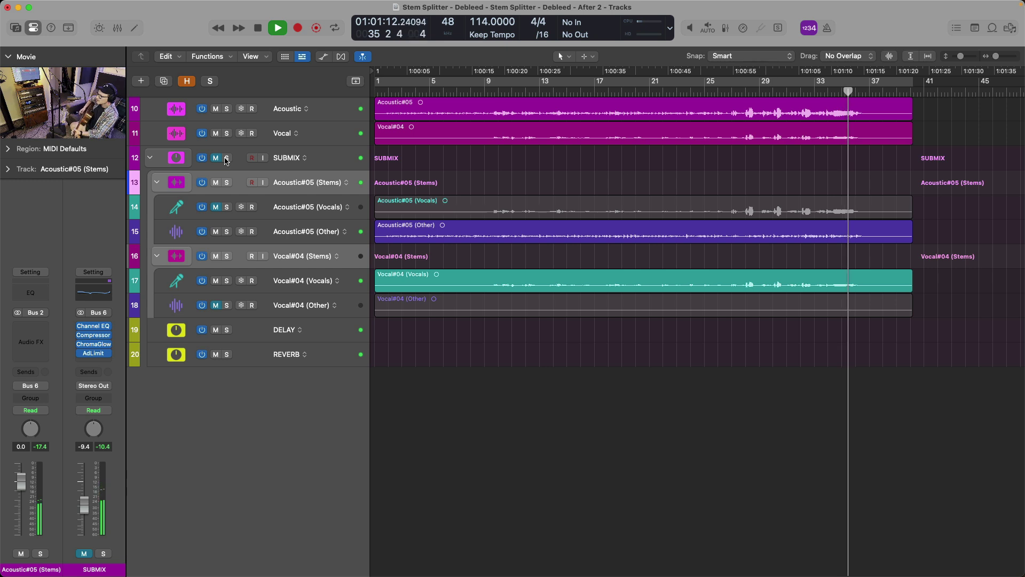
pyautogui.click(226, 159)
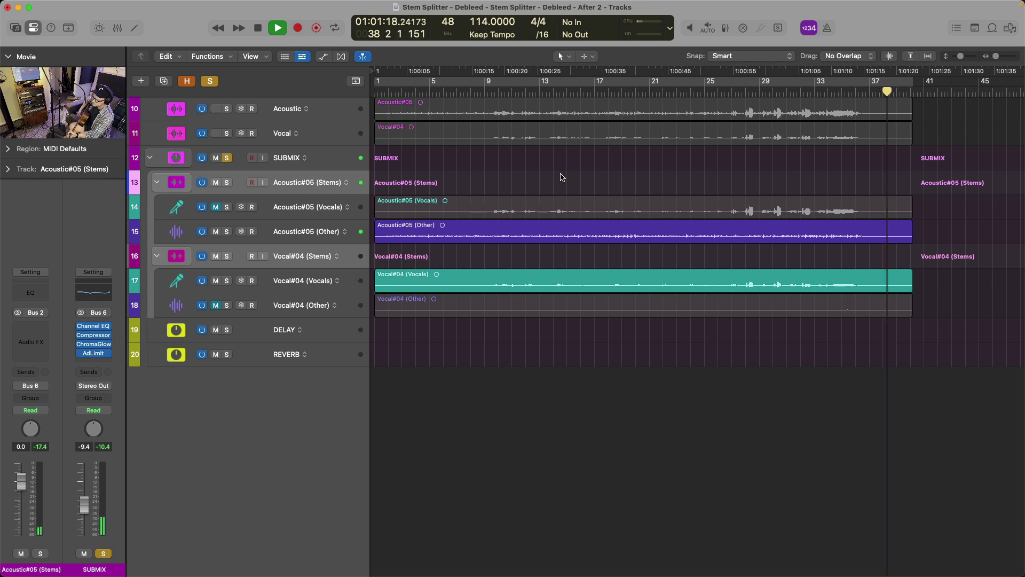
pyautogui.press('space')
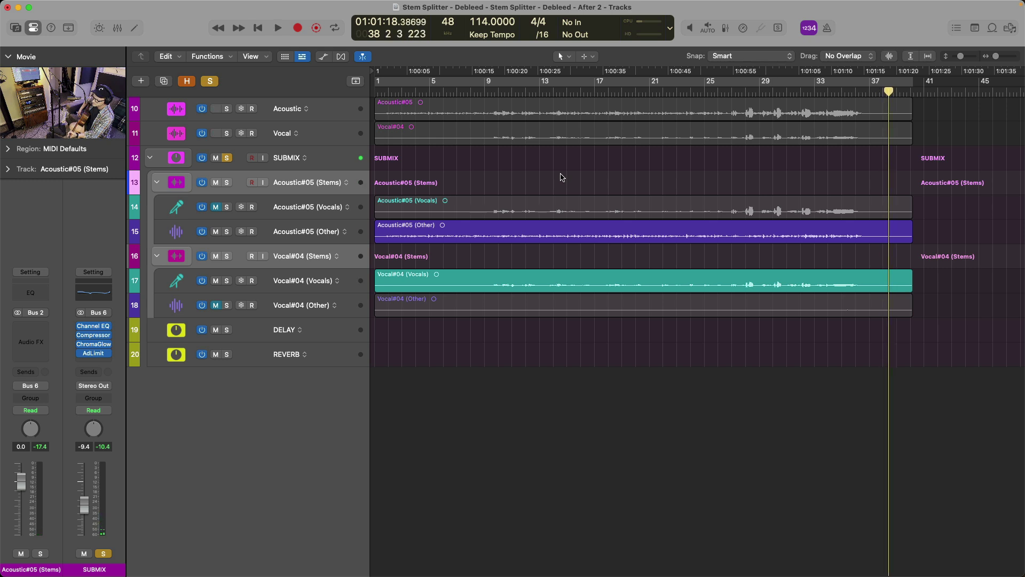